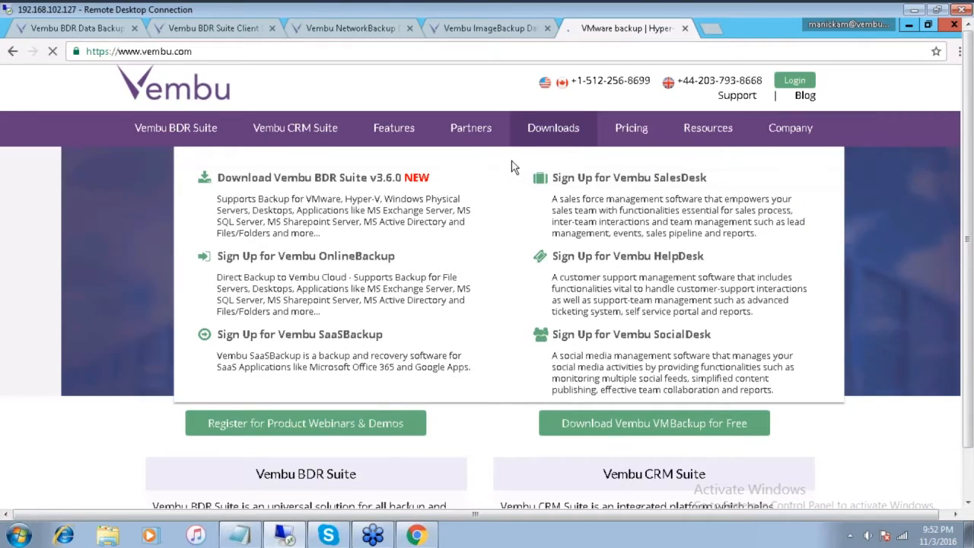
Open the download page for Vembu BDR Suite v3.6.0, and return to the BDR data backup console.
click(337, 190)
click(68, 33)
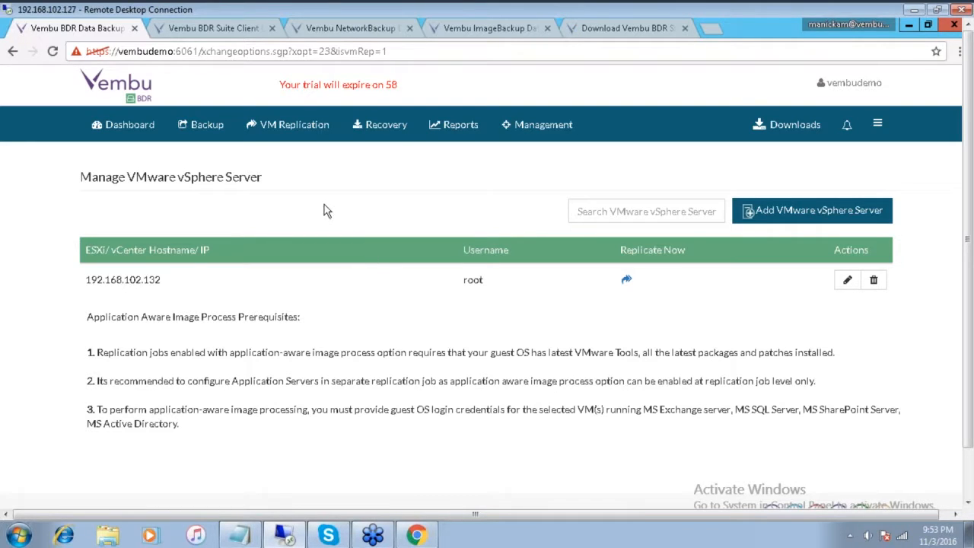
Open the list of VMware vSphere servers available for backup.
mouse_move(217, 133)
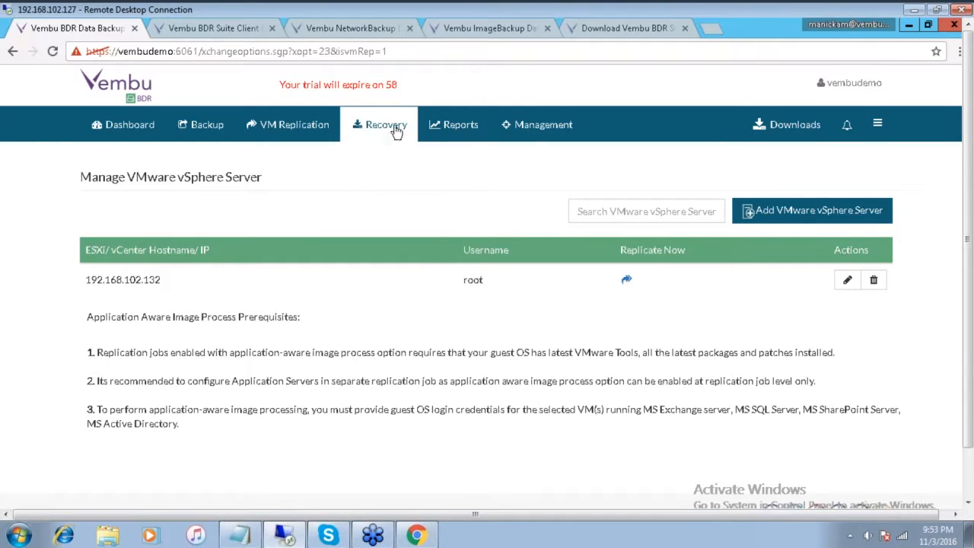
click(204, 133)
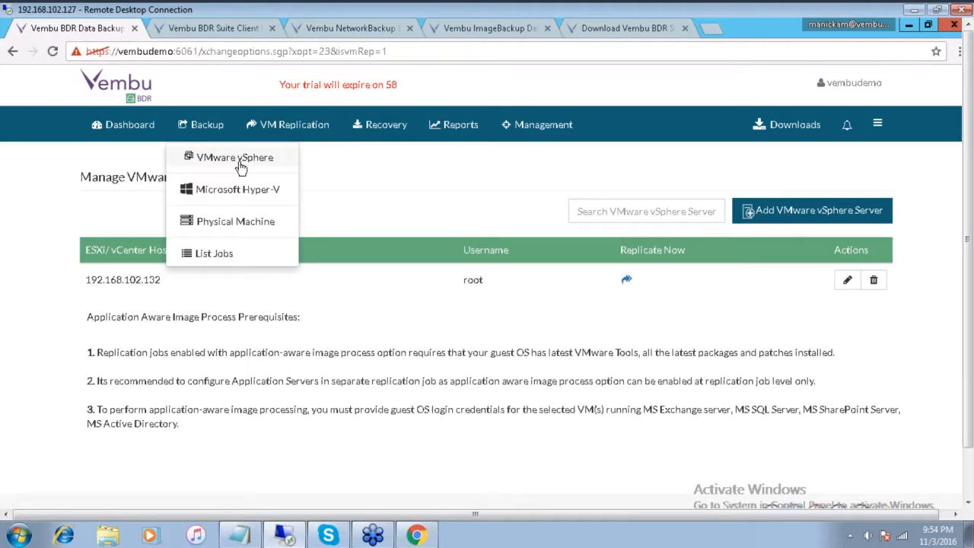
mouse_move(203, 130)
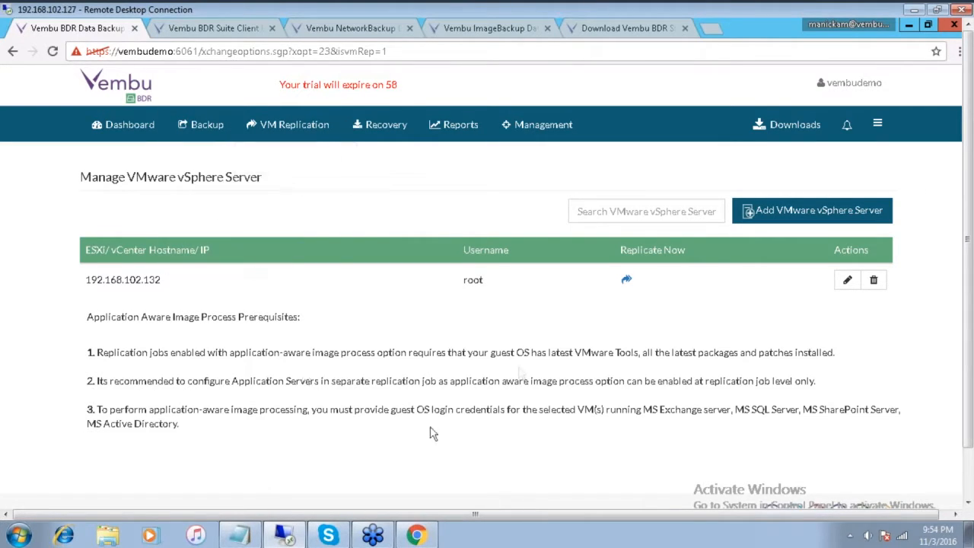
mouse_move(541, 137)
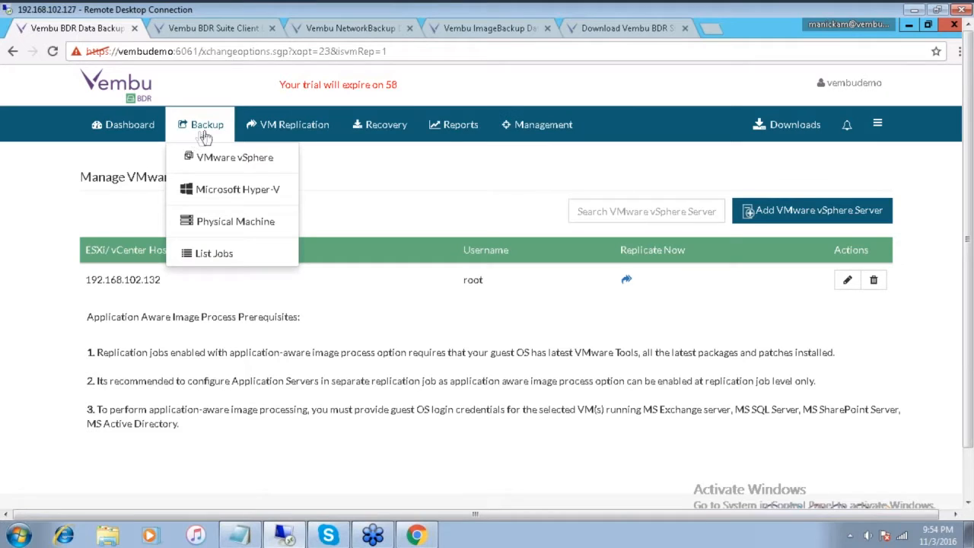
click(234, 161)
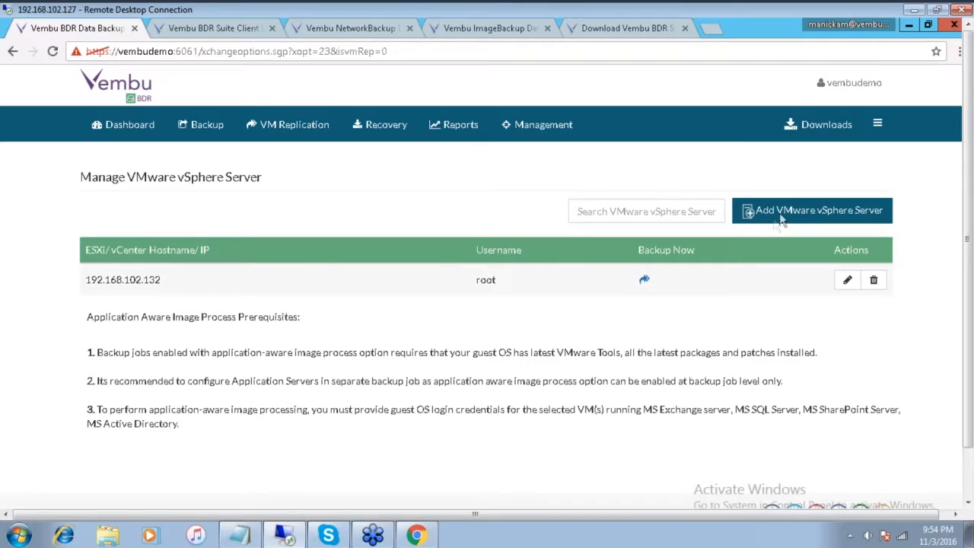
View the wizard for adding a VMware vSphere server up to its credentials form, and return to the backup server list.
click(832, 217)
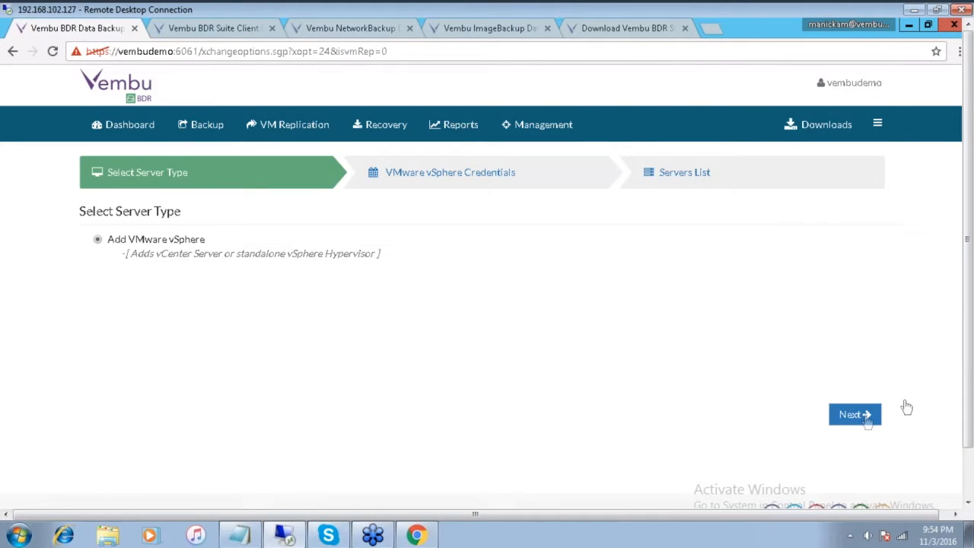
click(852, 415)
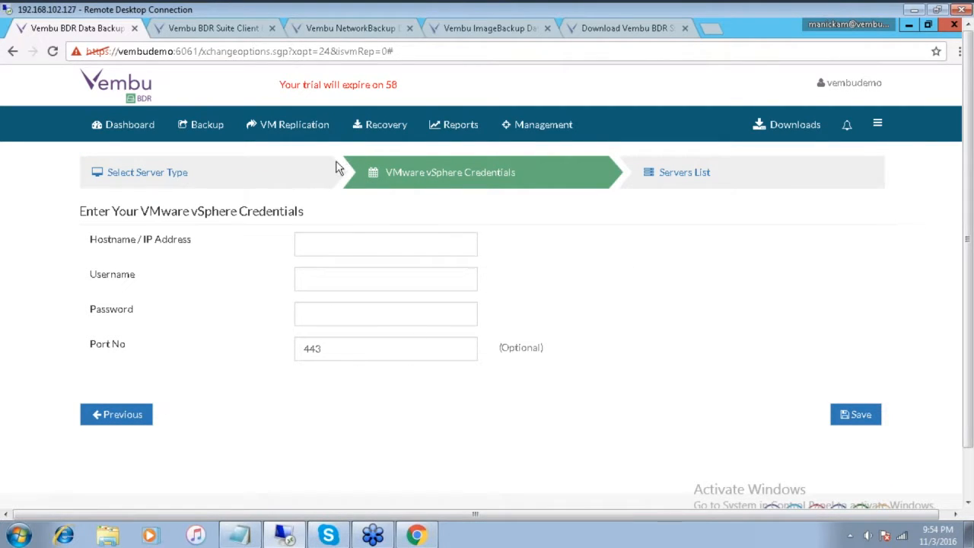
mouse_move(213, 136)
click(223, 167)
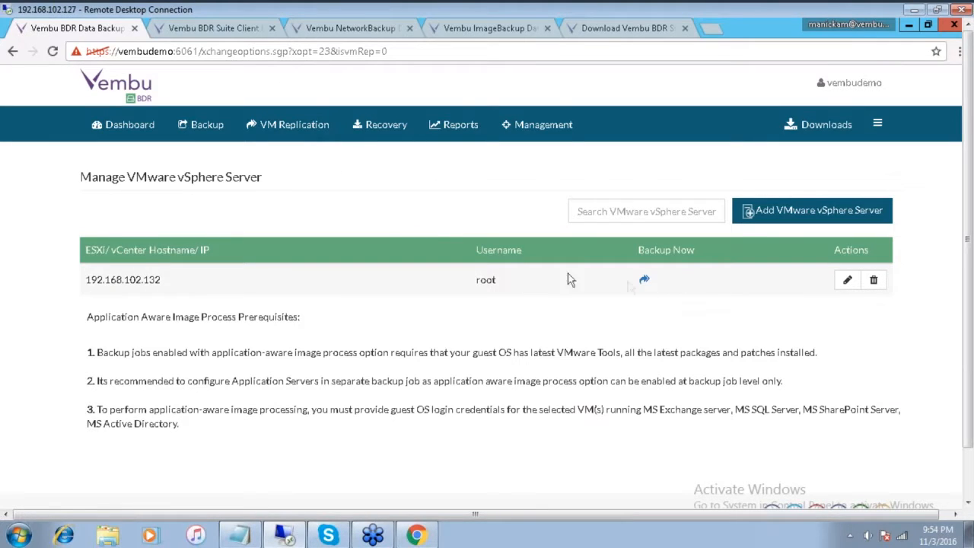
Start a backup job for server 192.168.102.132 and select the virtual machines win7 and firstmur under localhost.localdomain.
click(644, 279)
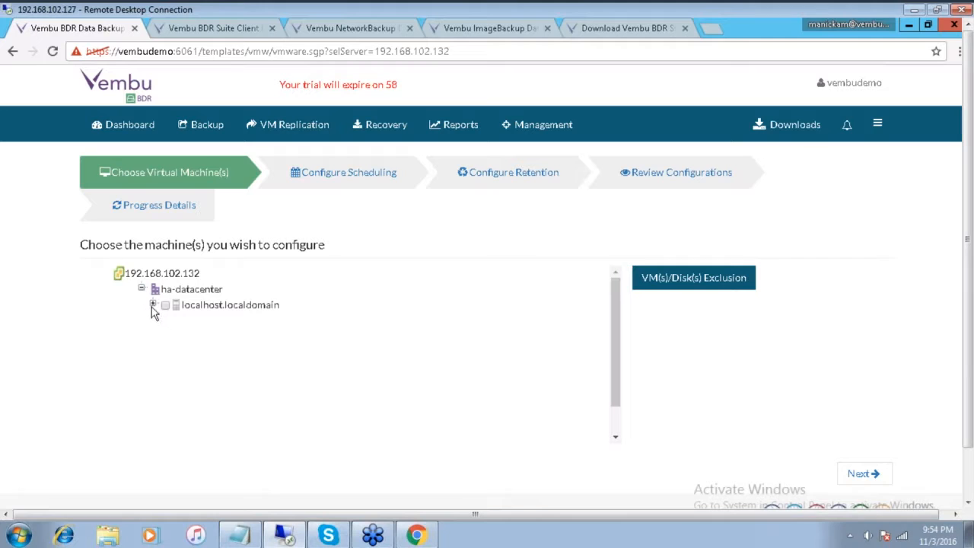
click(152, 305)
click(175, 321)
click(175, 337)
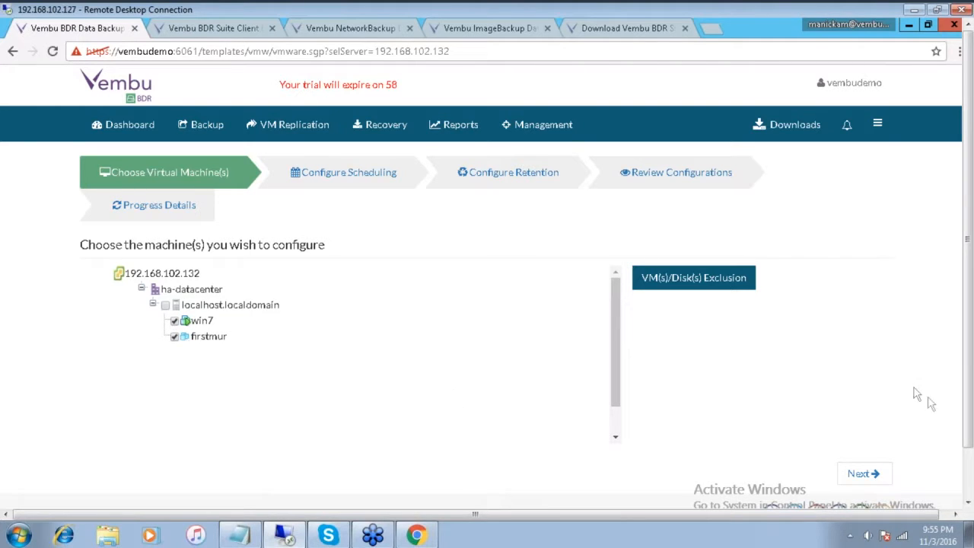
Leave only win7 selected for the backup and view its disk exclusion choices, including the SATA disks, without saving them.
scroll(970, 411, down, 1)
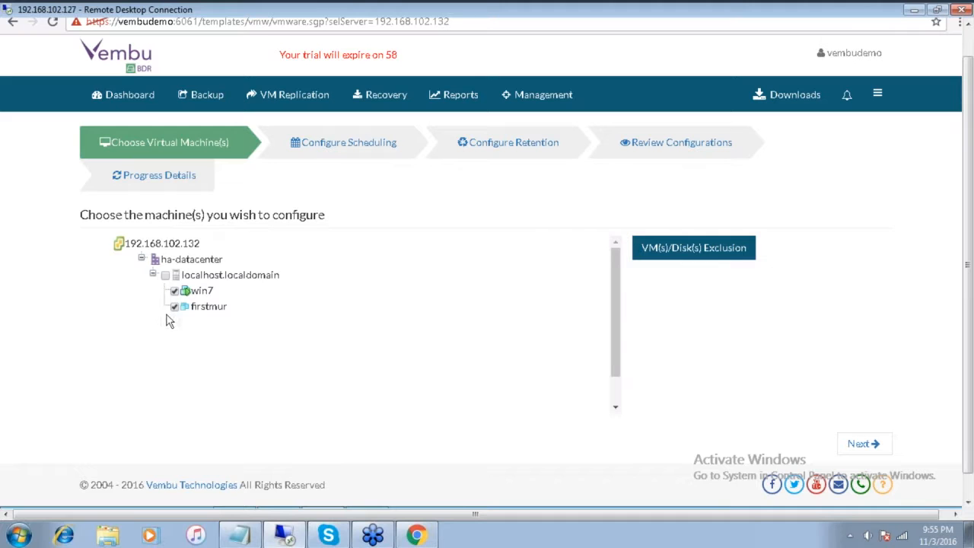
click(687, 258)
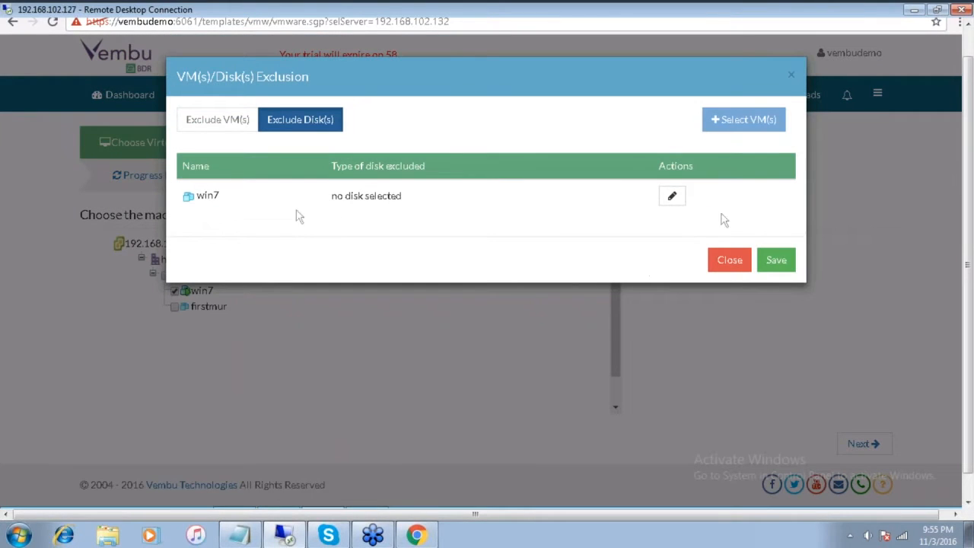
click(673, 197)
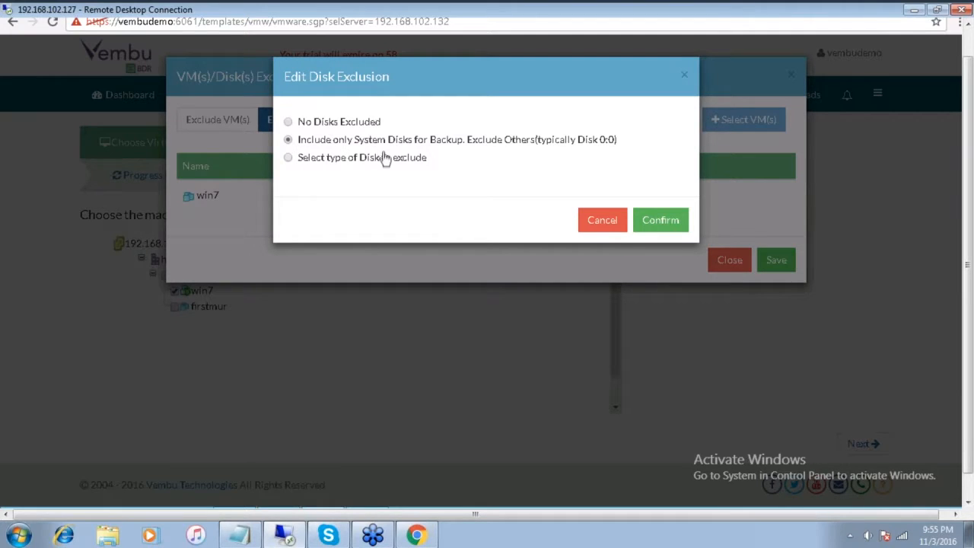
click(289, 159)
click(405, 184)
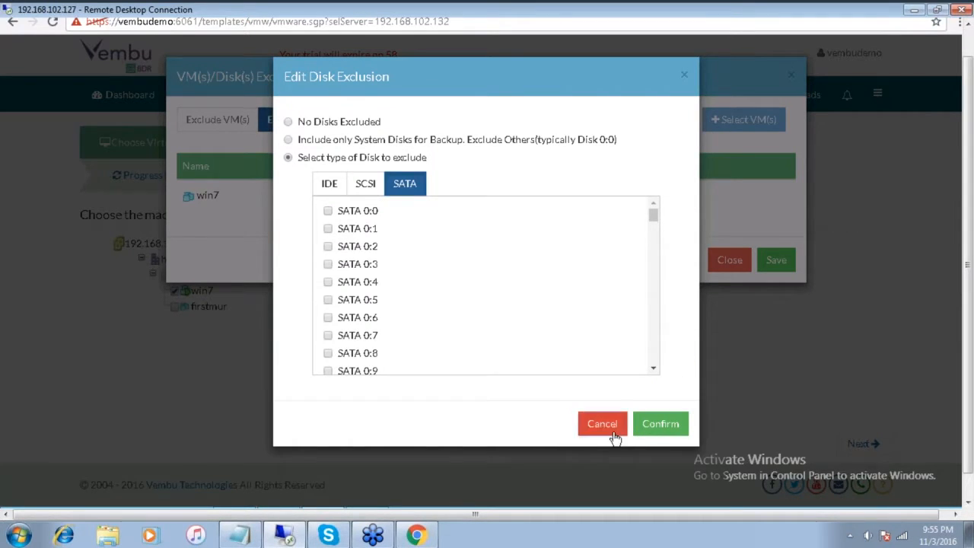
click(614, 433)
Schedule the backup to run every 15 minutes on all days of the week, and proceed to the retention settings.
click(863, 443)
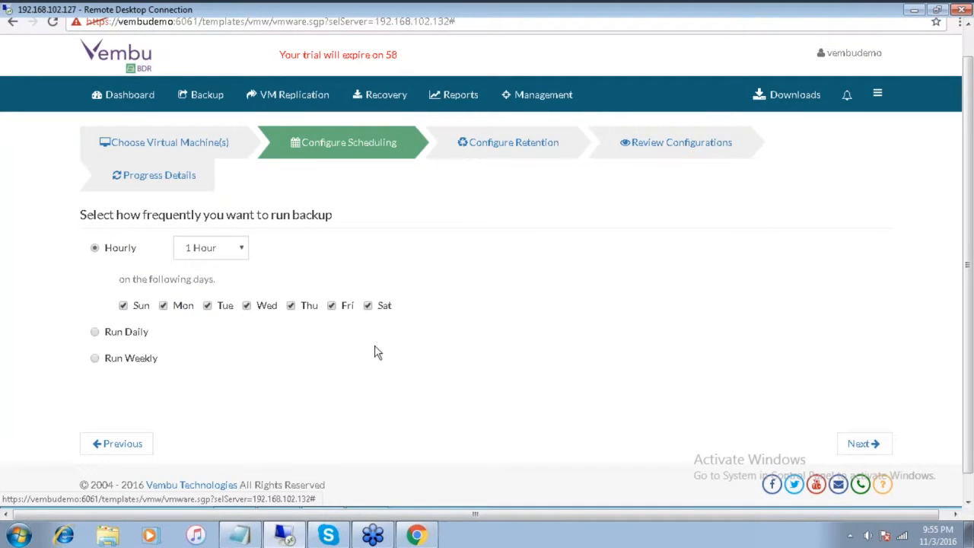
click(240, 253)
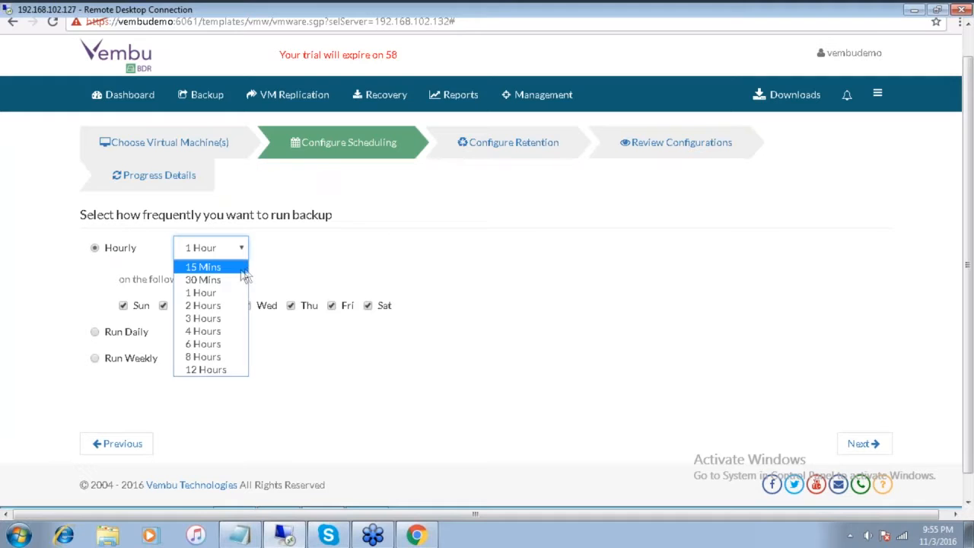
click(243, 267)
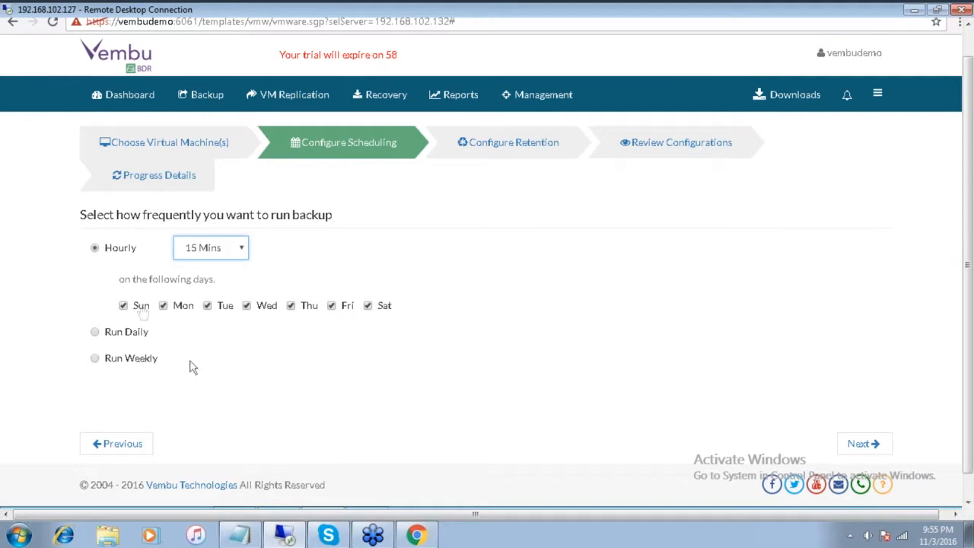
click(856, 445)
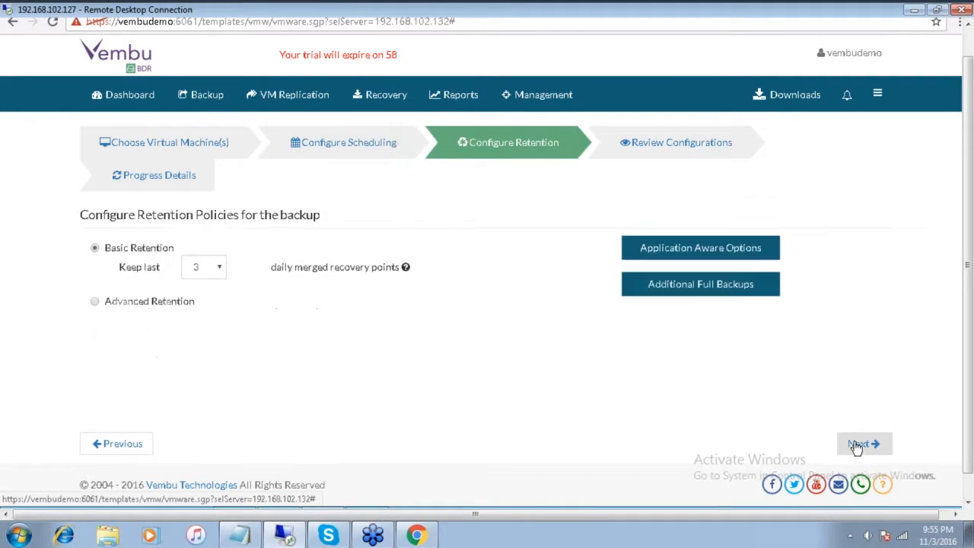
Choose Advanced Retention and view the GFS retention policies without saving any merge option.
click(95, 302)
click(121, 297)
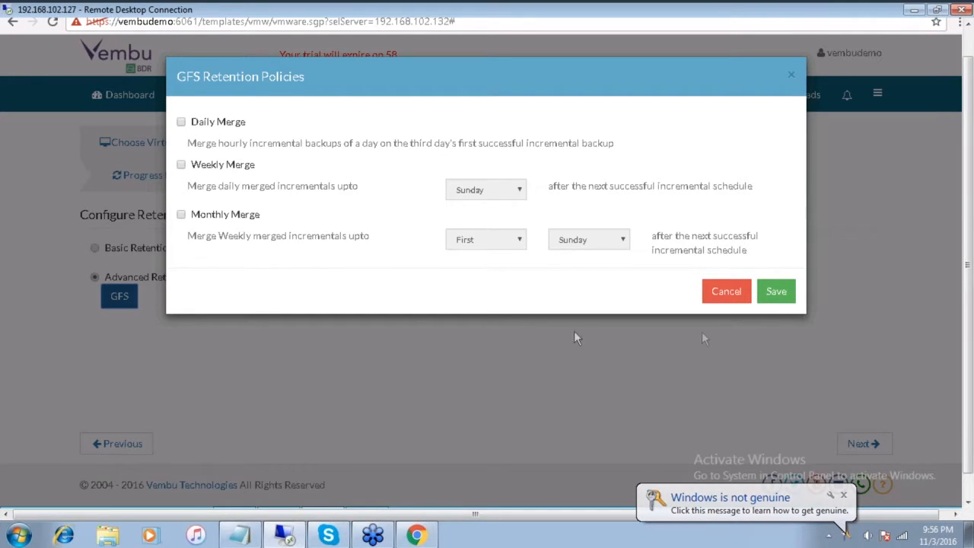
click(723, 291)
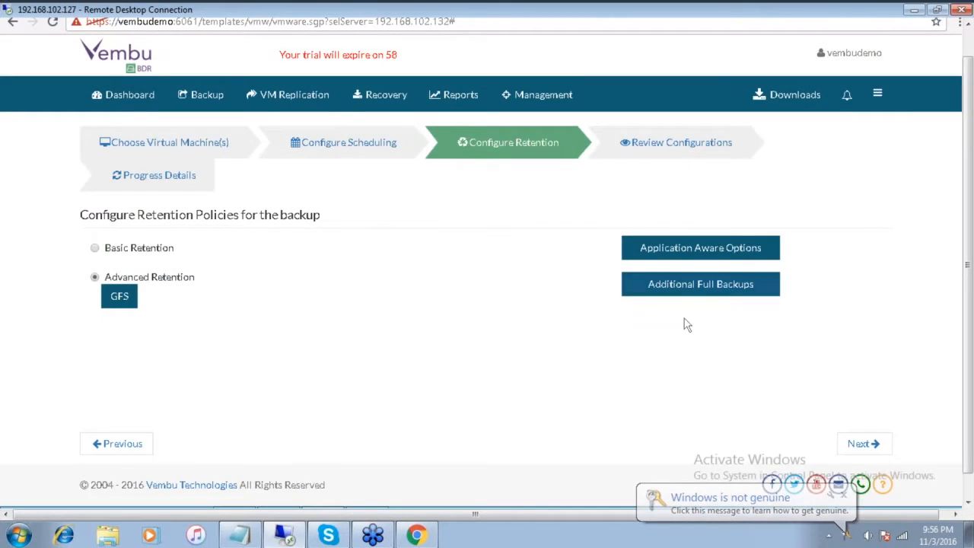
Try out the Application Aware Process and transaction log truncation options, and close the settings without saving.
click(700, 251)
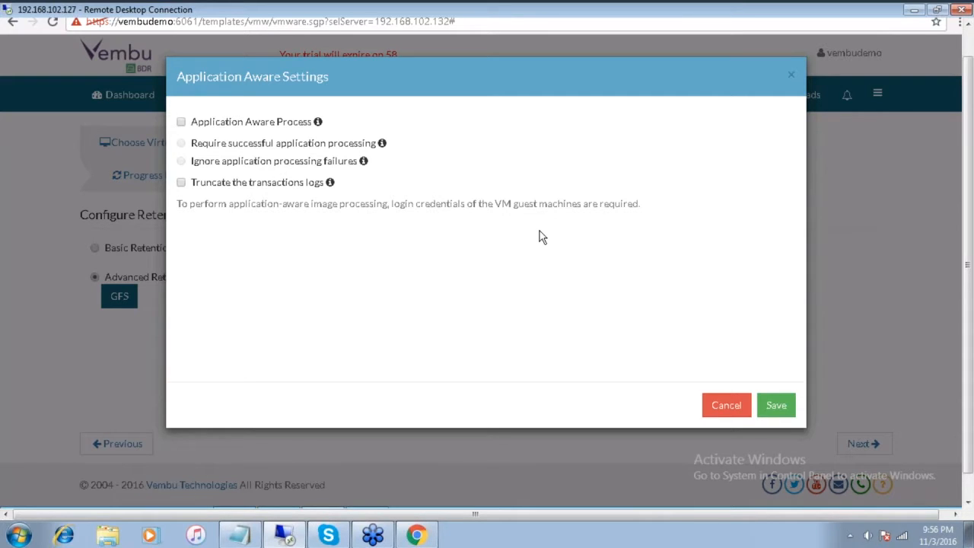
click(724, 405)
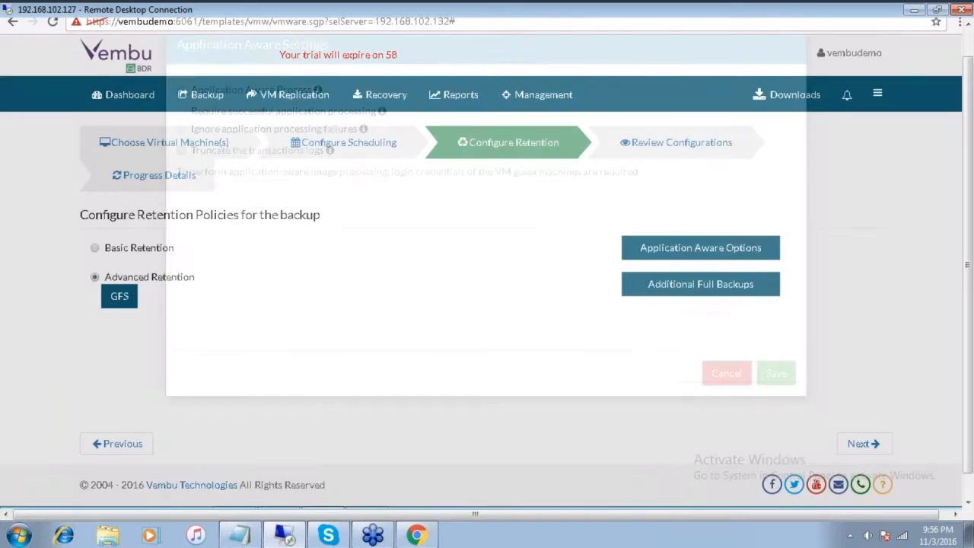
click(723, 255)
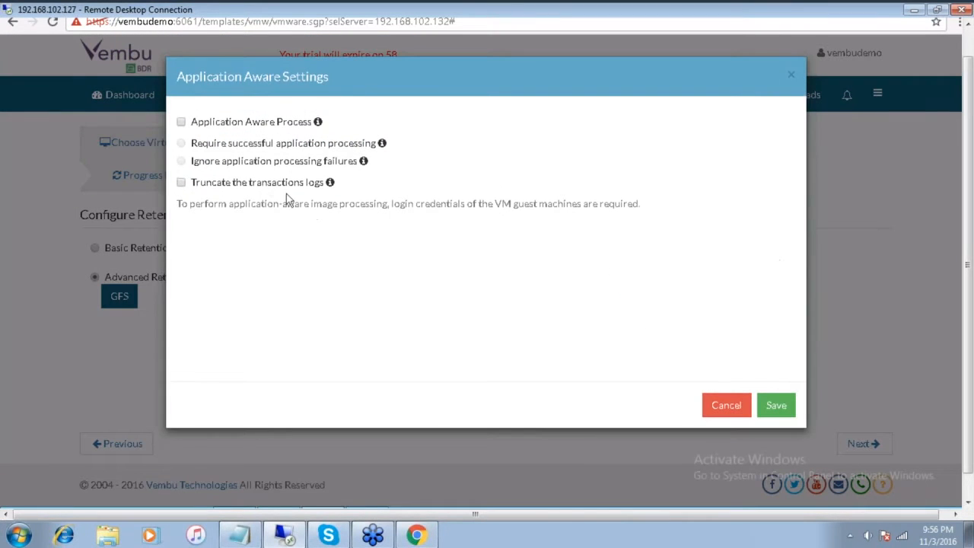
click(181, 184)
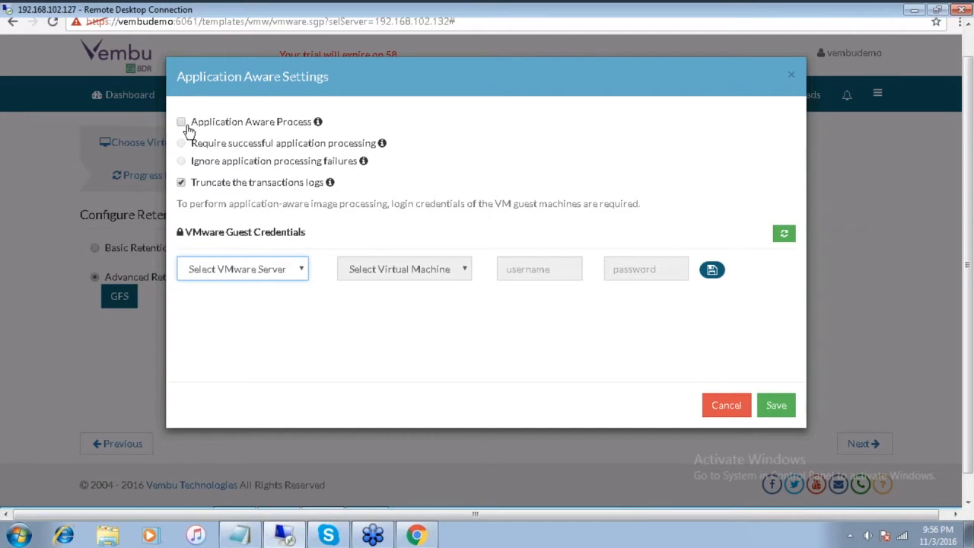
click(182, 123)
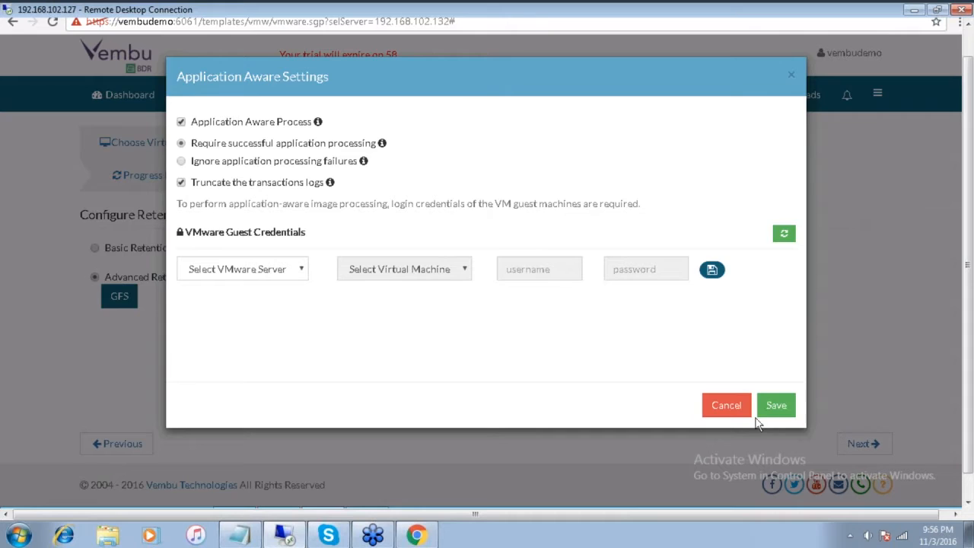
click(726, 411)
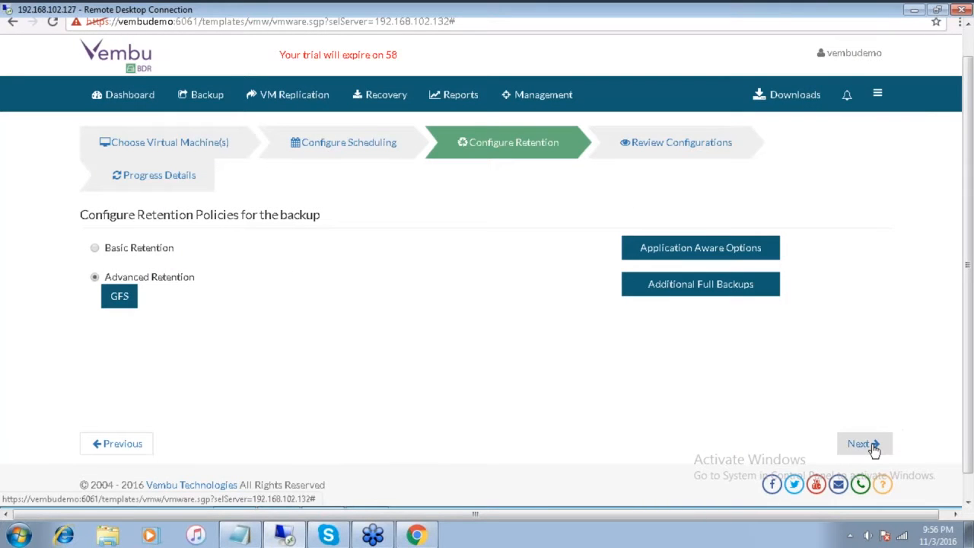
Switch the backup job back to Basic Retention, proceed to the configuration review, and activate the job name field.
click(873, 449)
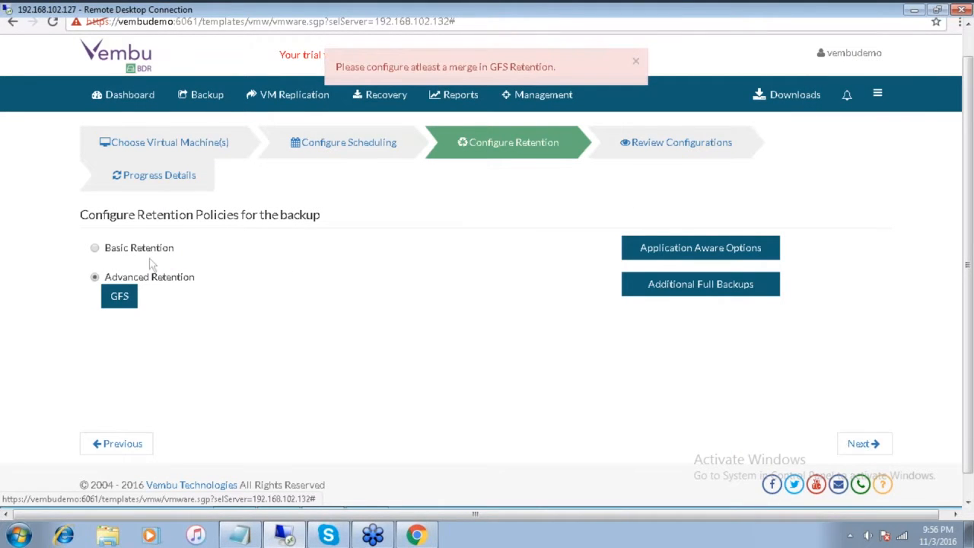
click(96, 248)
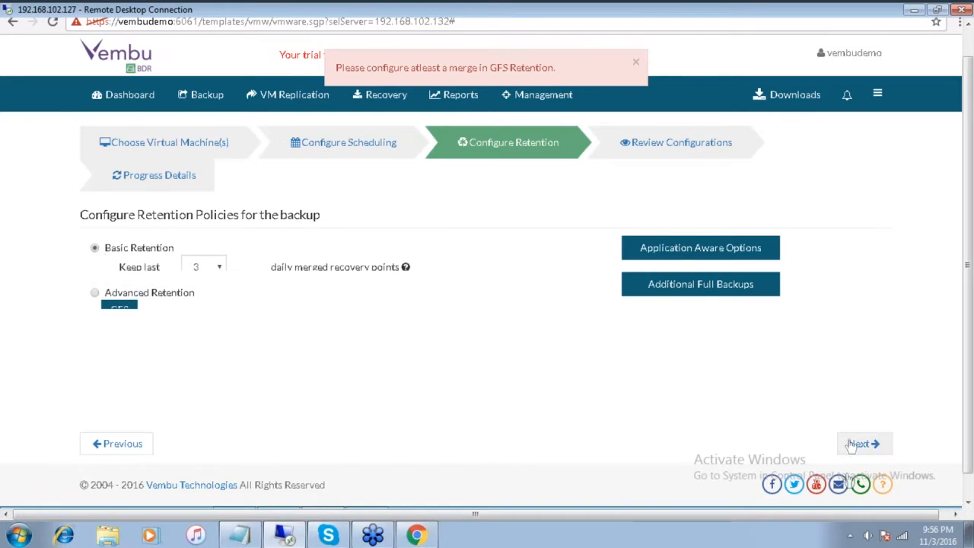
click(867, 445)
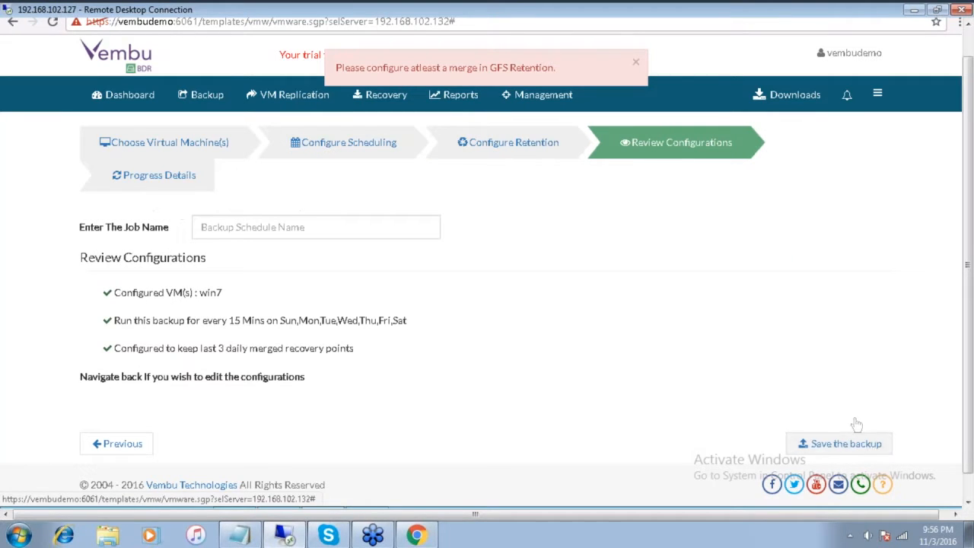
click(334, 226)
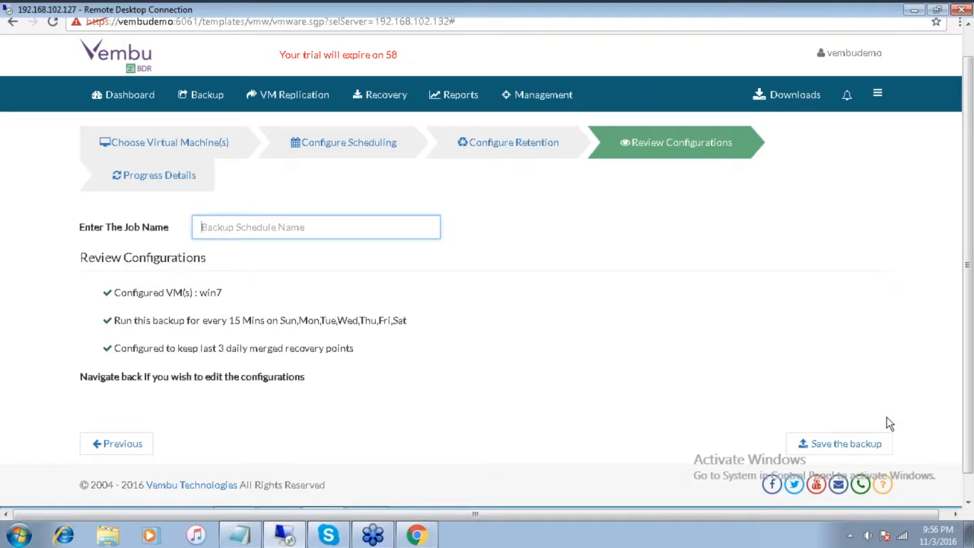
Start a VM replication job for server 192.168.102.132 with win7 and firstmur selected, and view the disk exclusion list without changing it.
click(382, 103)
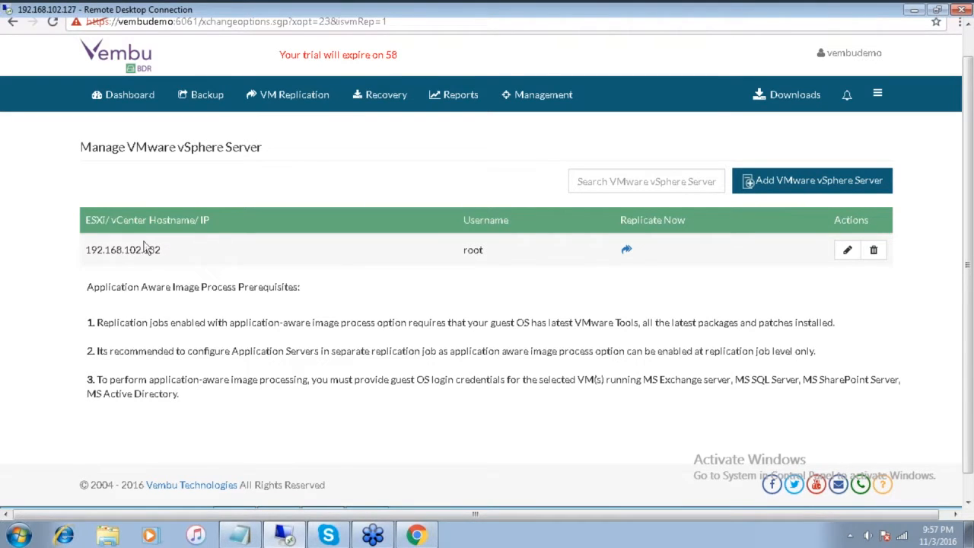
click(627, 251)
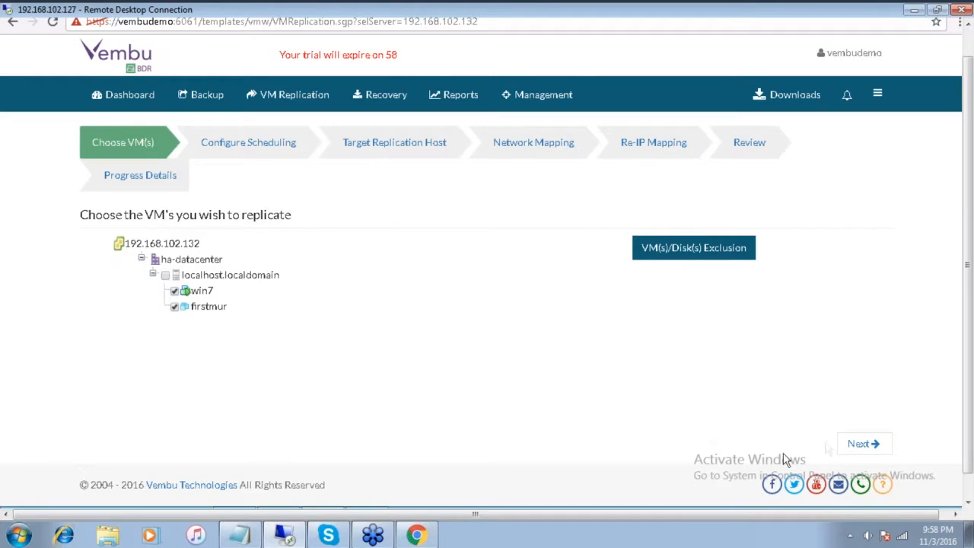
click(688, 248)
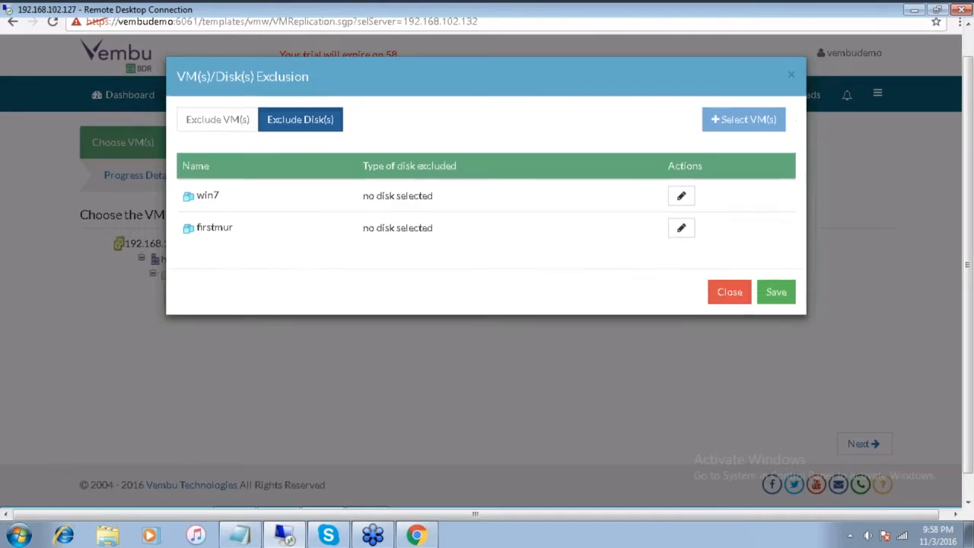
click(724, 292)
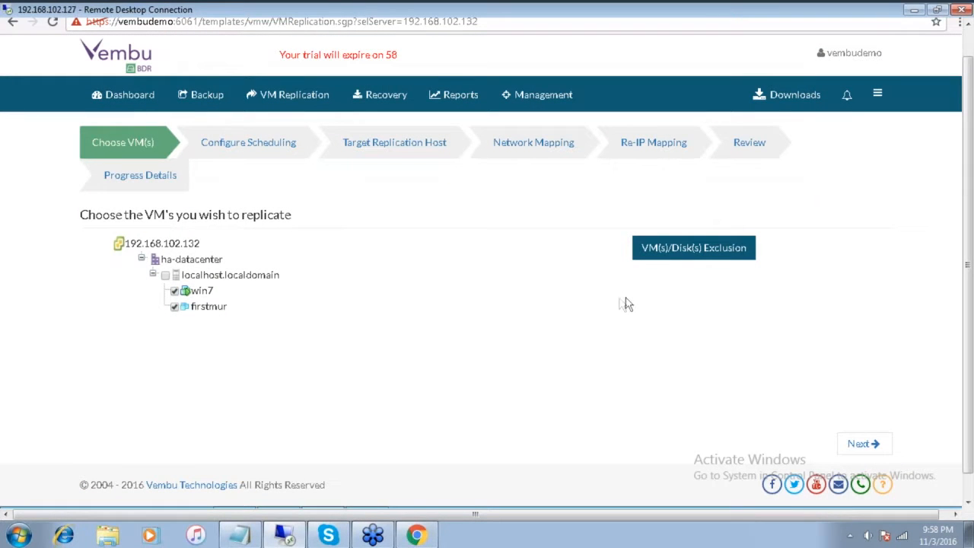
Schedule the replication job to run every 15 minutes on all days and proceed to the target replication host settings.
click(859, 446)
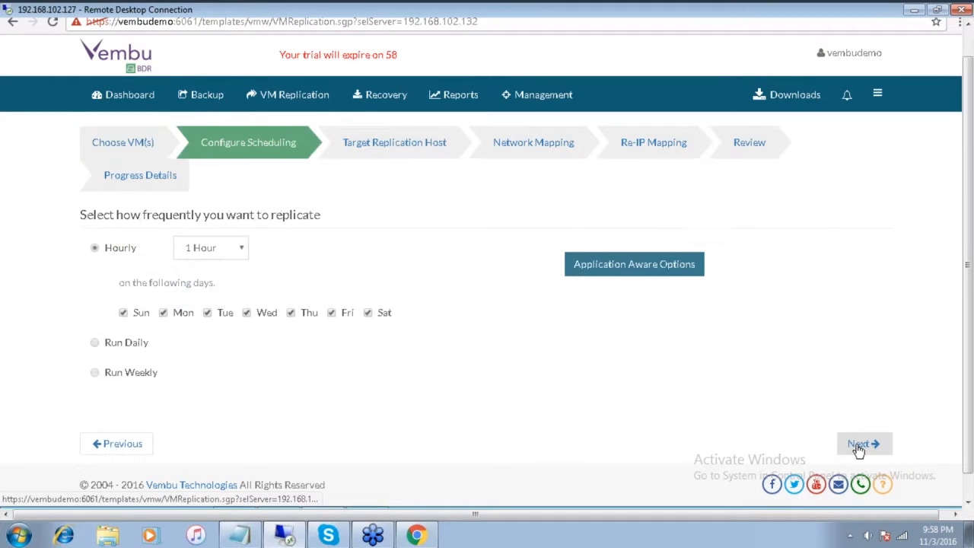
click(228, 254)
click(227, 266)
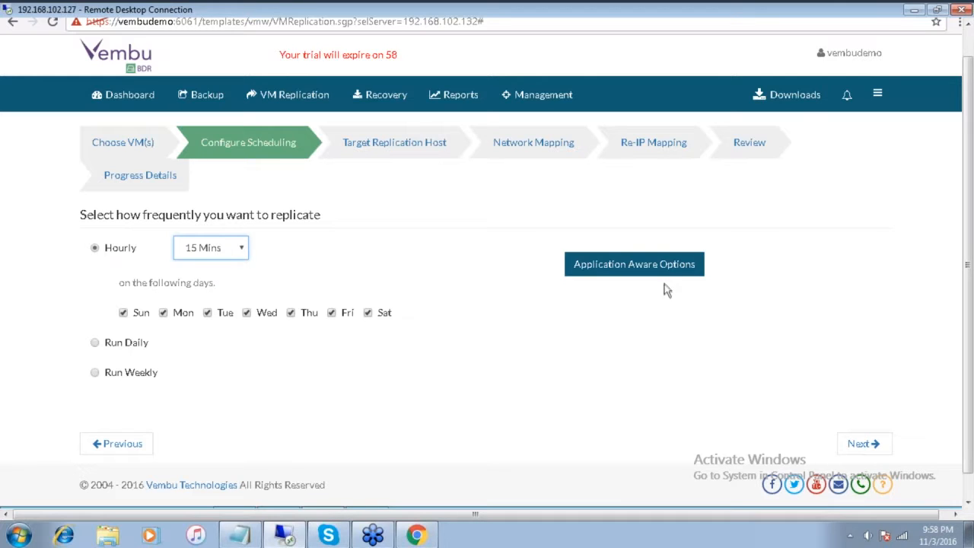
click(864, 448)
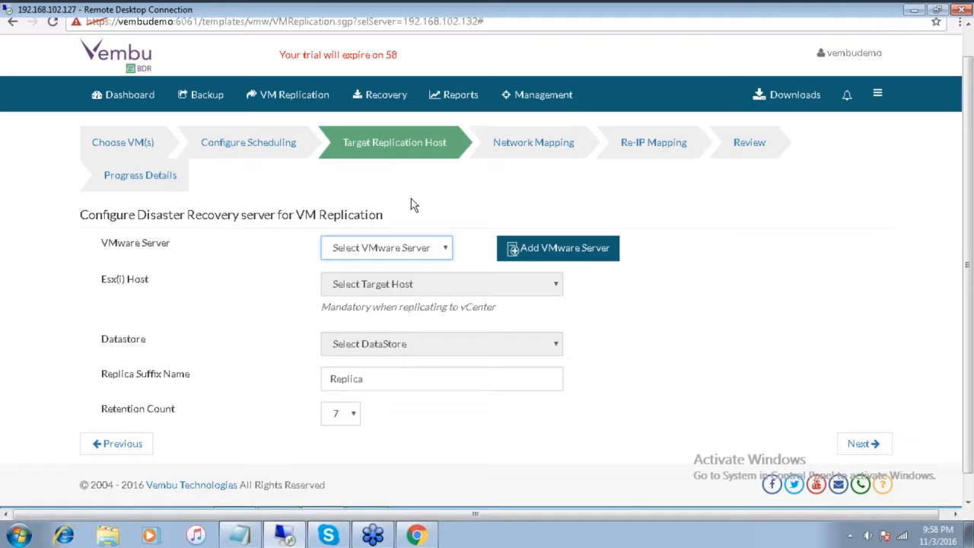
Set the replication target to VMware server 192.168.102.132 with datastore1(VMFS) as its datastore.
click(386, 252)
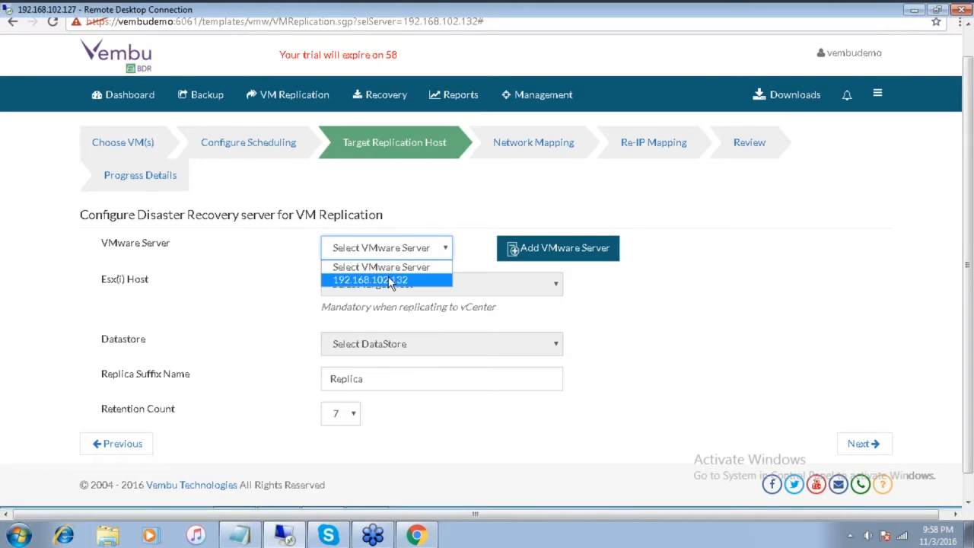
click(249, 269)
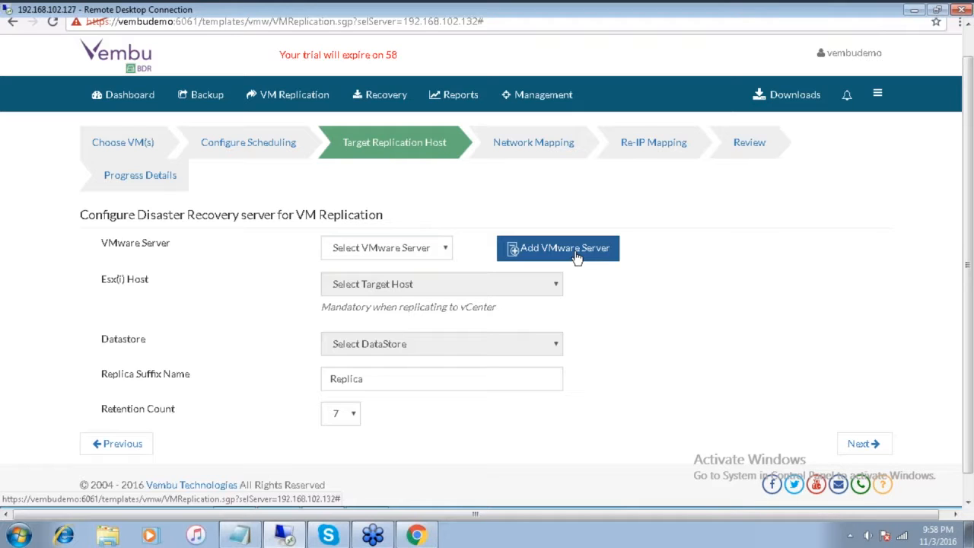
click(435, 249)
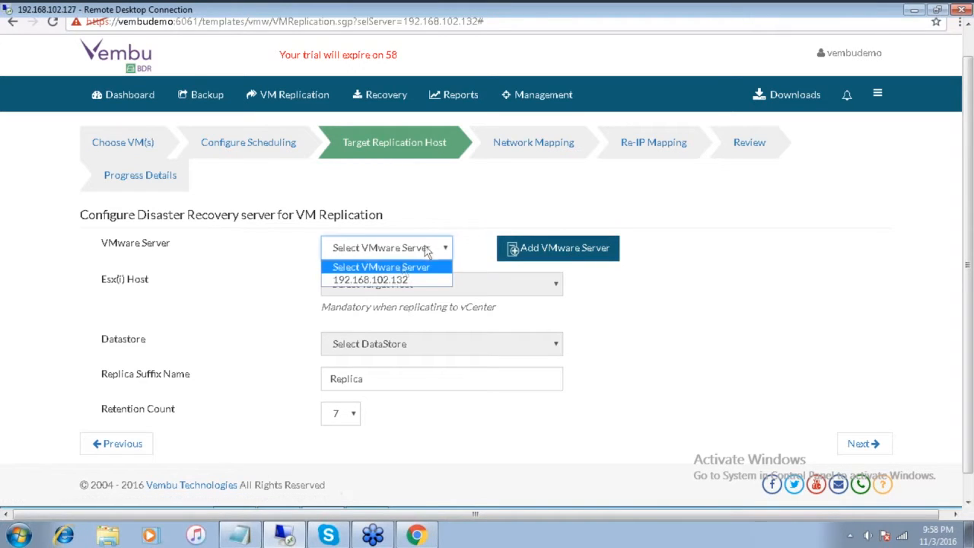
click(390, 280)
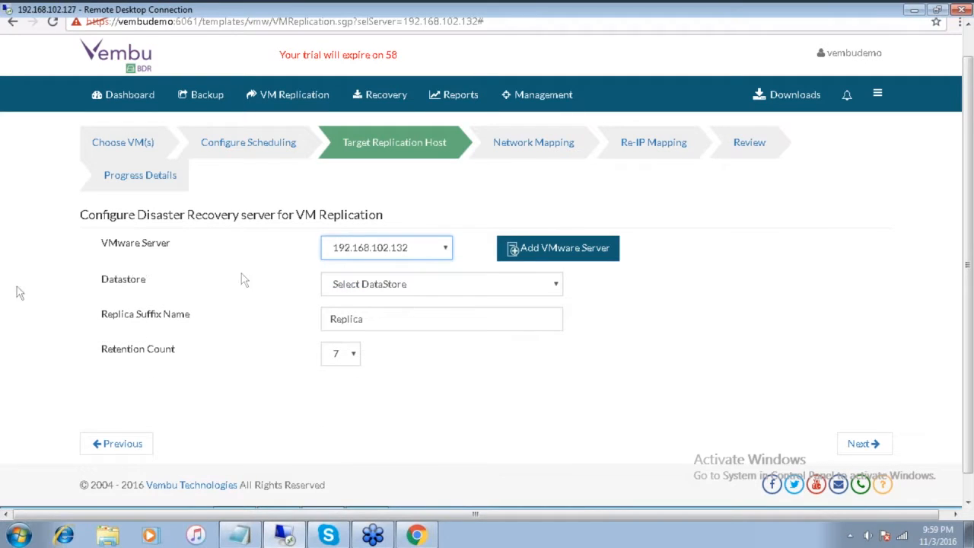
click(392, 293)
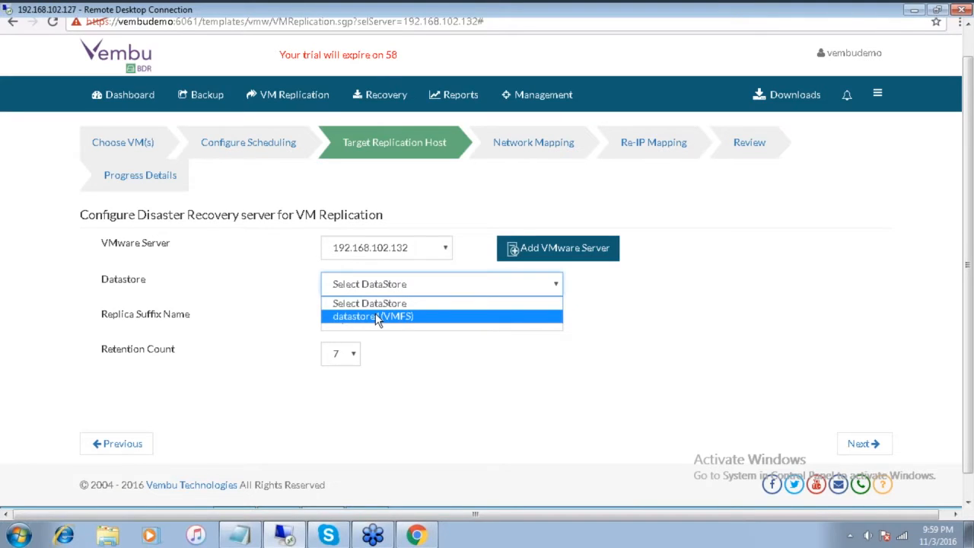
click(376, 315)
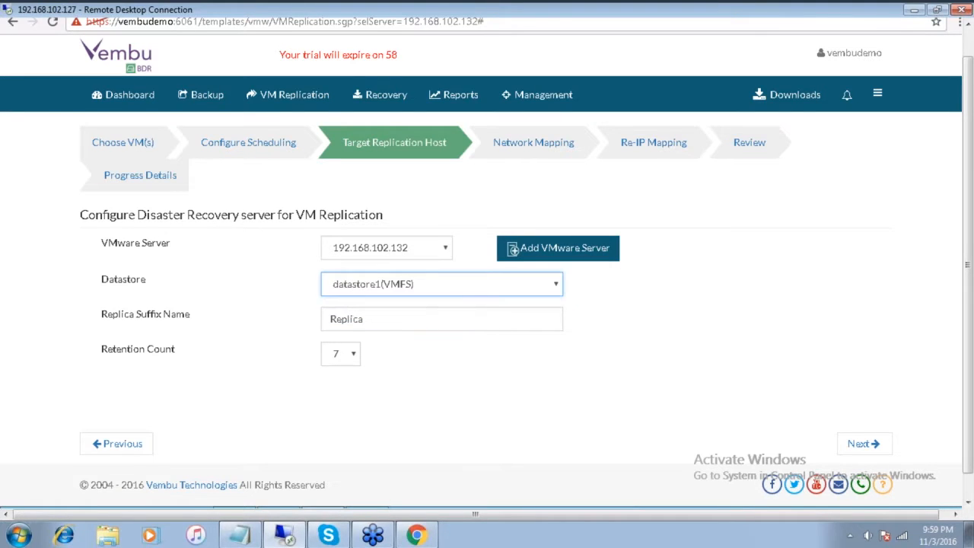
Keep Replica as the replica suffix name and 7 as the retention count, and proceed to network mapping.
click(388, 320)
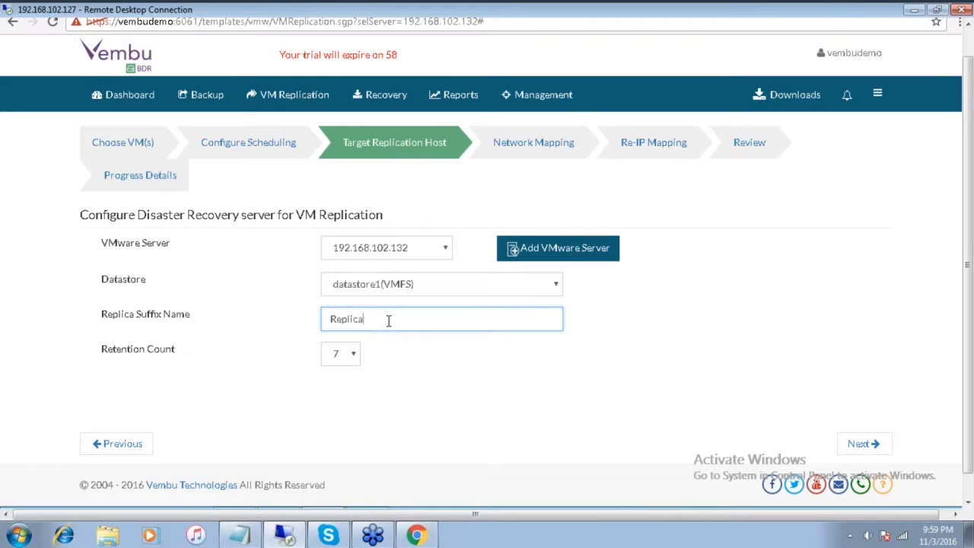
click(354, 359)
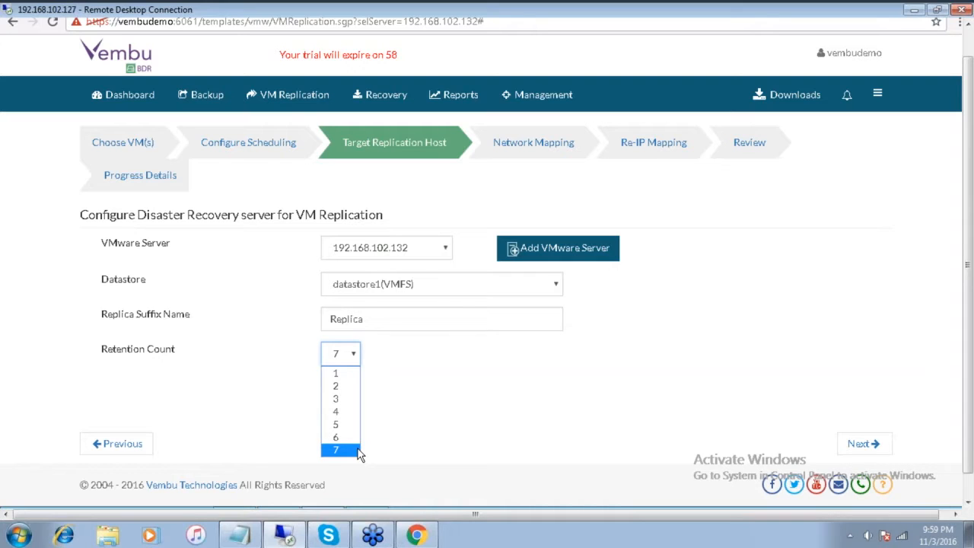
click(473, 415)
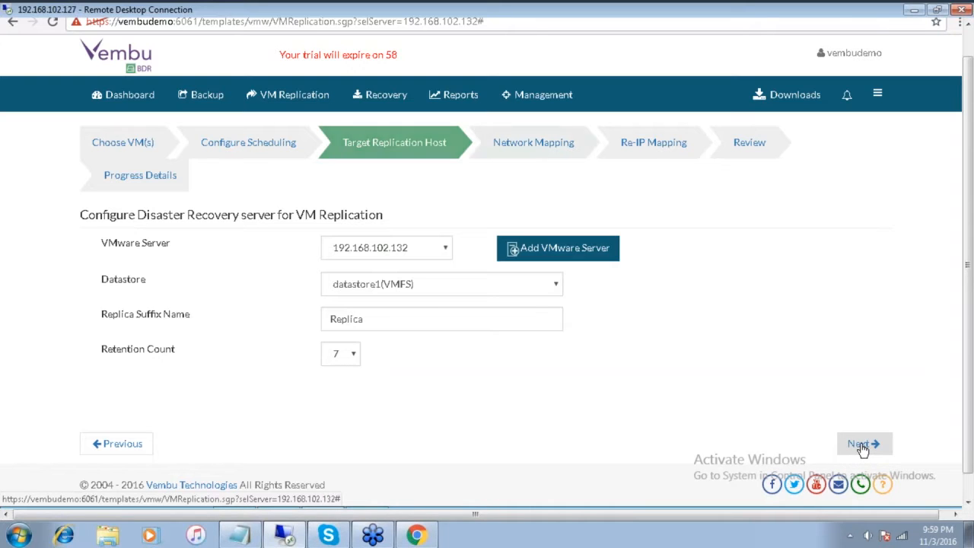
click(859, 444)
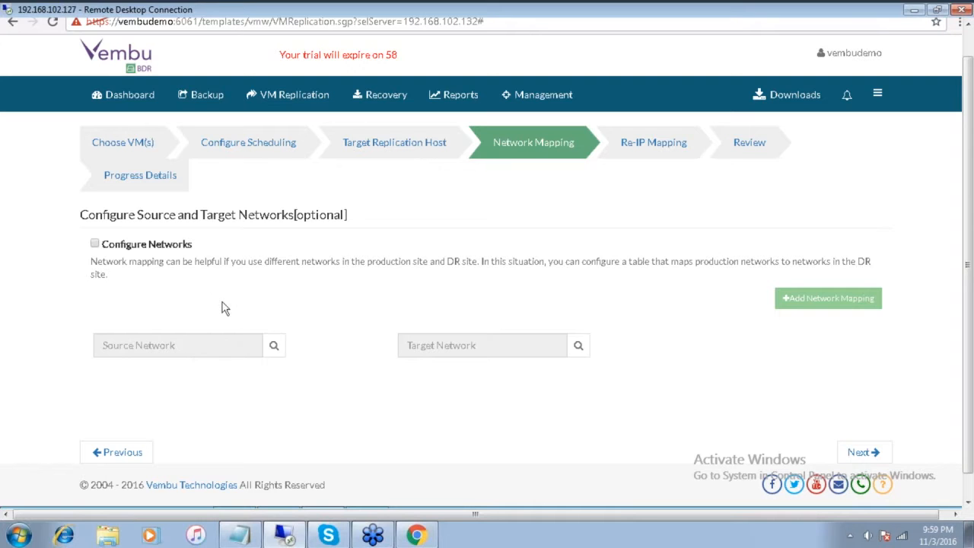
View the source and target network choices without saving a mapping, leave Configure Networks disabled, and proceed to Re-IP mapping.
click(95, 244)
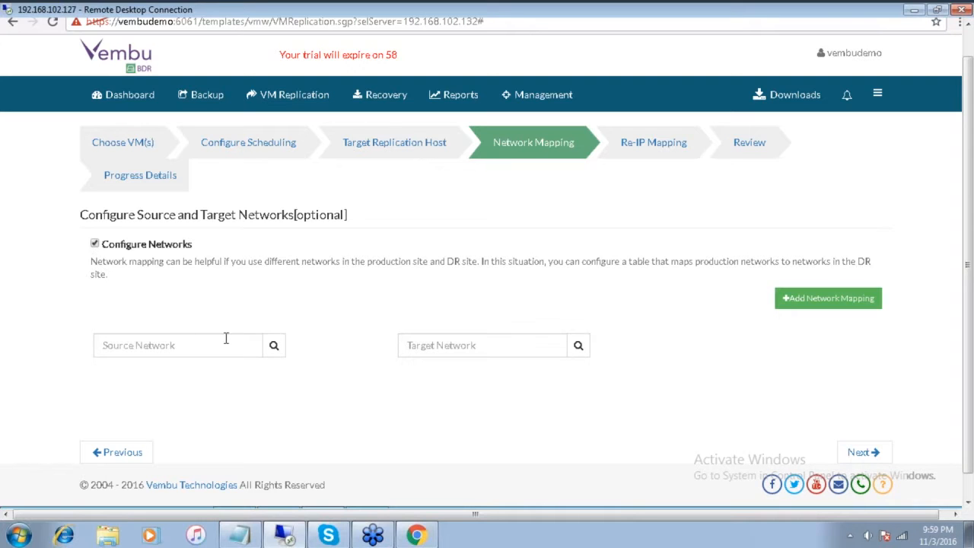
click(273, 346)
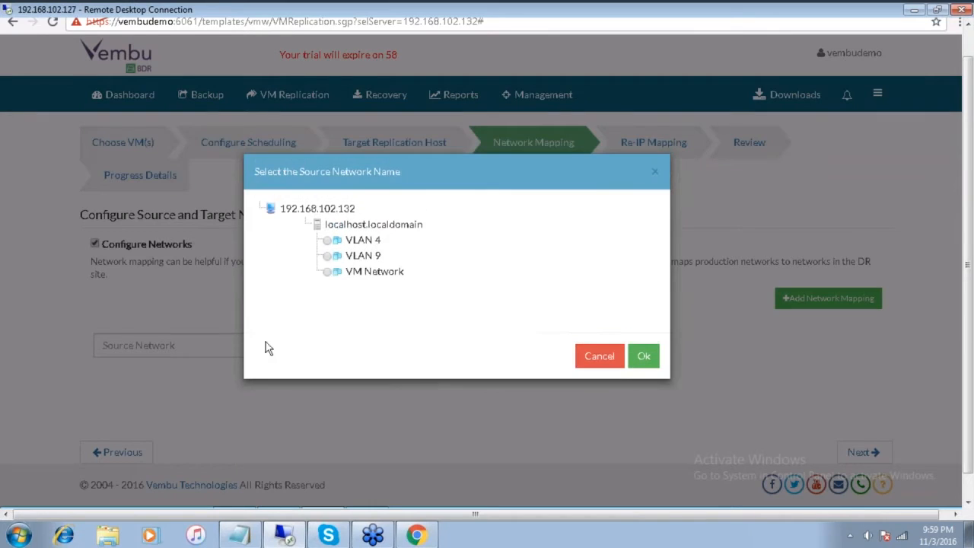
click(327, 240)
click(599, 356)
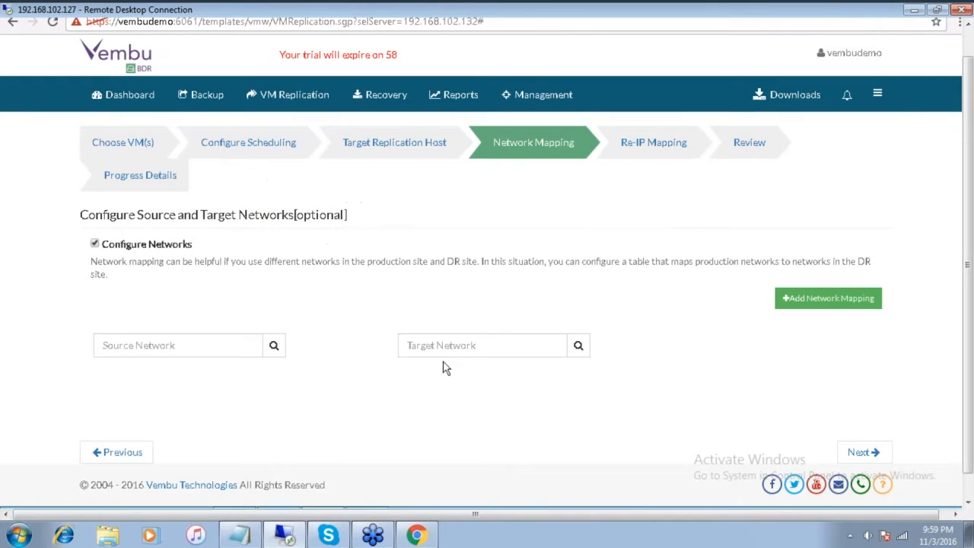
click(579, 347)
click(599, 356)
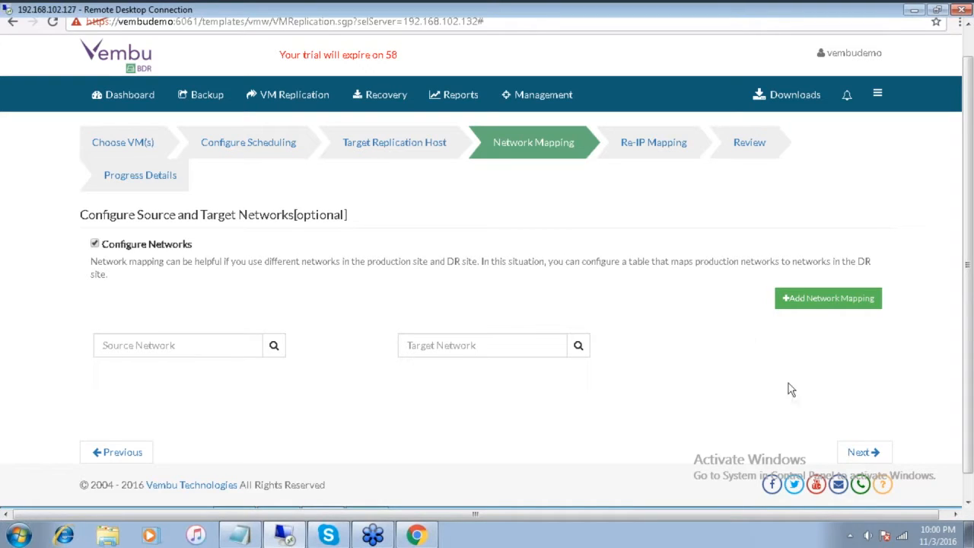
click(96, 244)
click(873, 453)
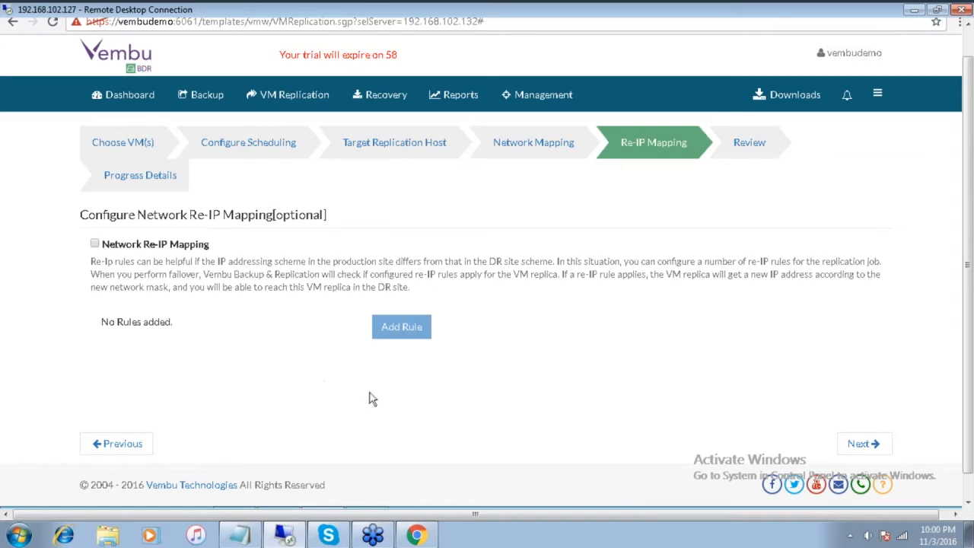
View the Re-IP rule form without adding a rule, leave Network Re-IP Mapping disabled, and proceed to the configuration review.
click(95, 243)
click(374, 331)
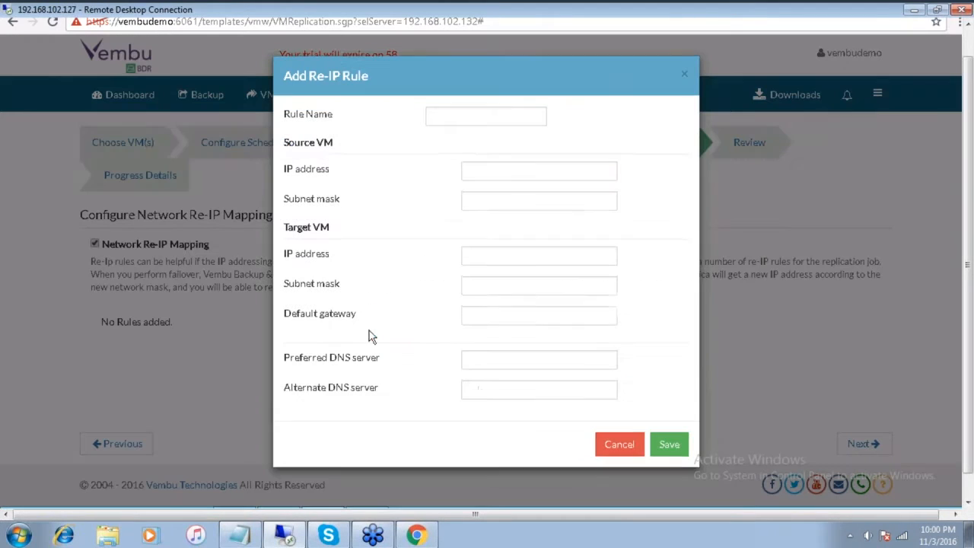
click(619, 444)
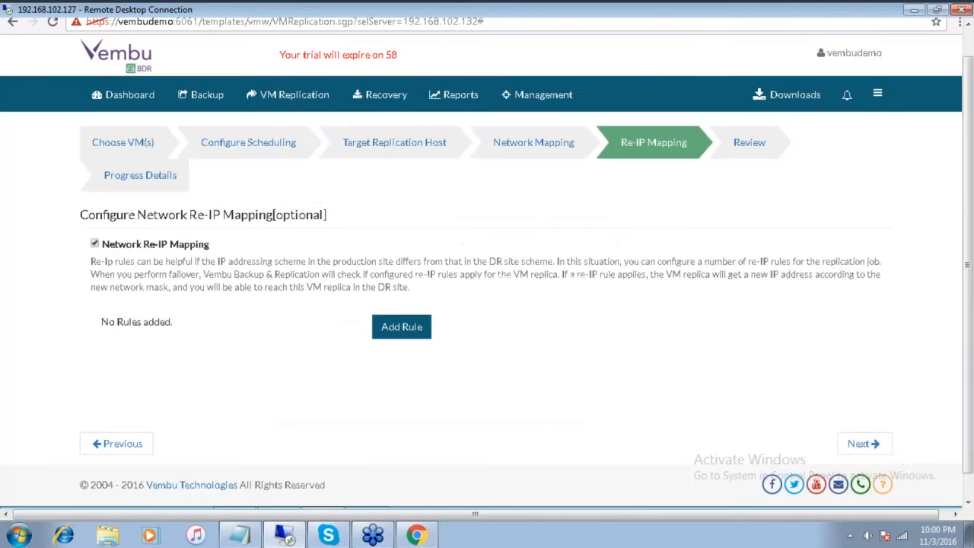
click(94, 244)
click(862, 444)
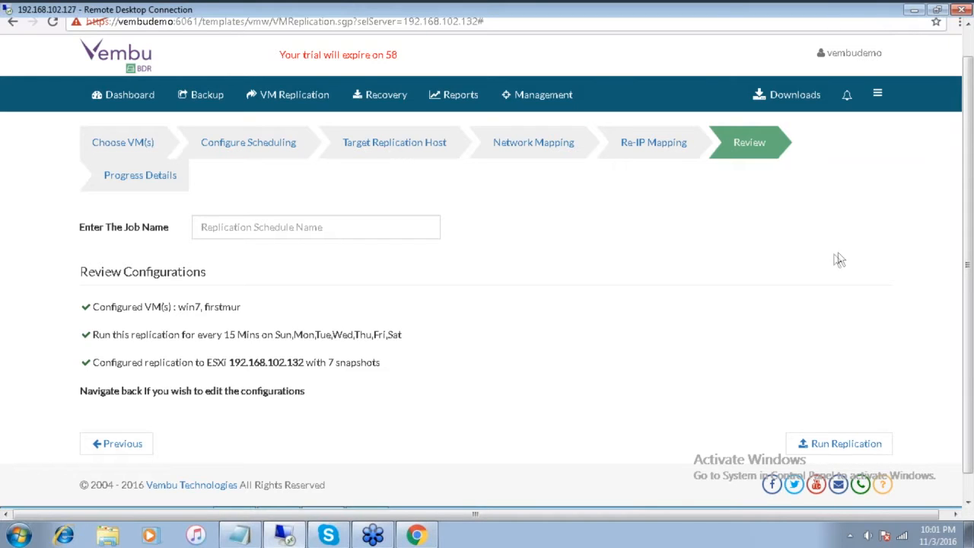
Start a restore of the VMwarebackup job with Instant VM Recovery as the restore type.
click(392, 103)
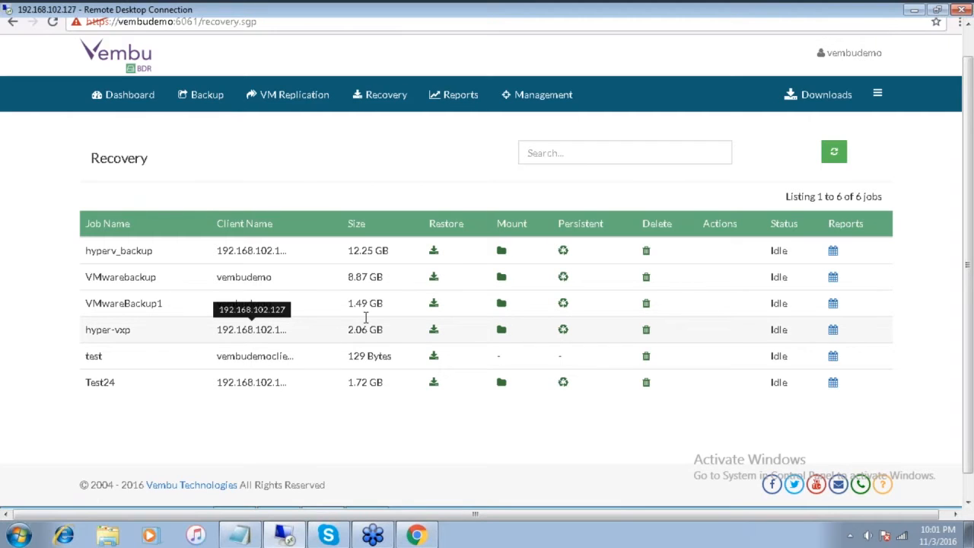
click(434, 277)
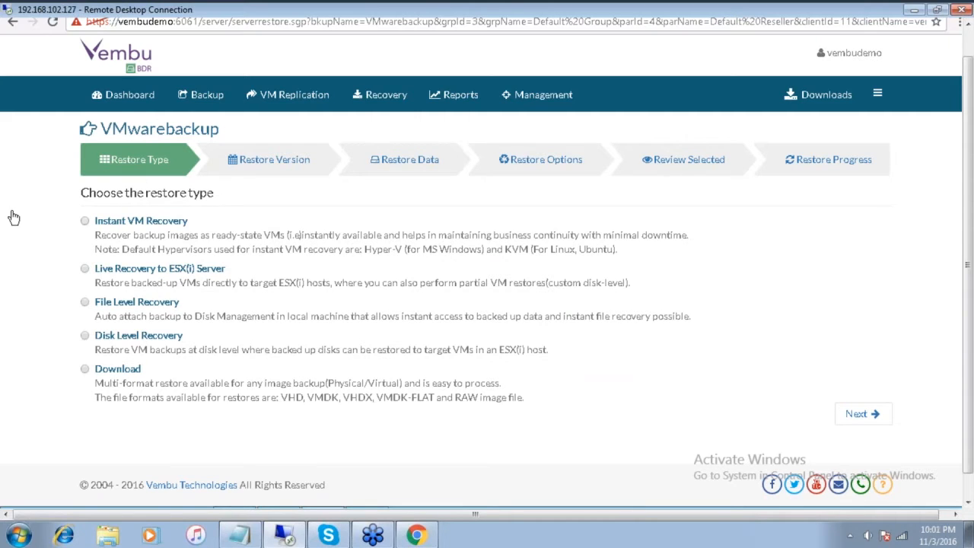
click(388, 107)
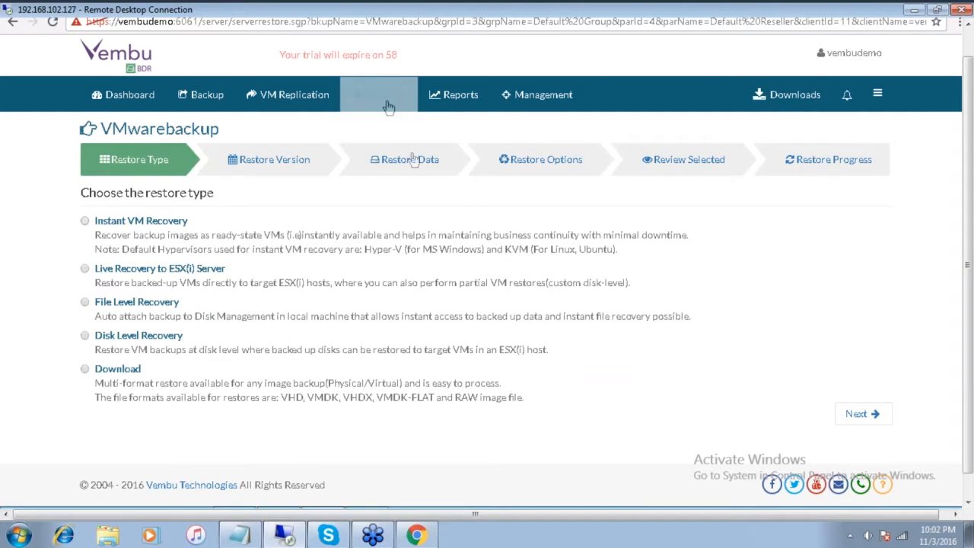
click(85, 222)
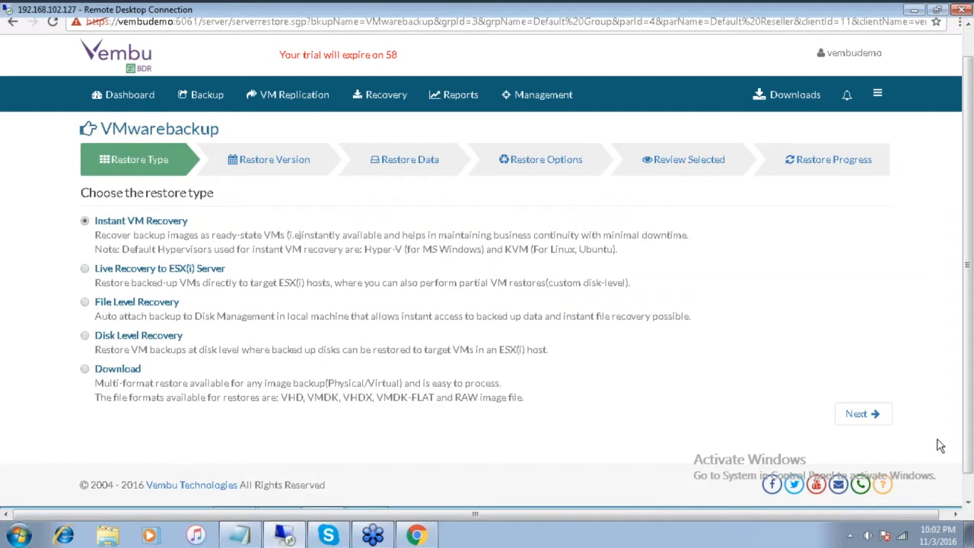
click(862, 414)
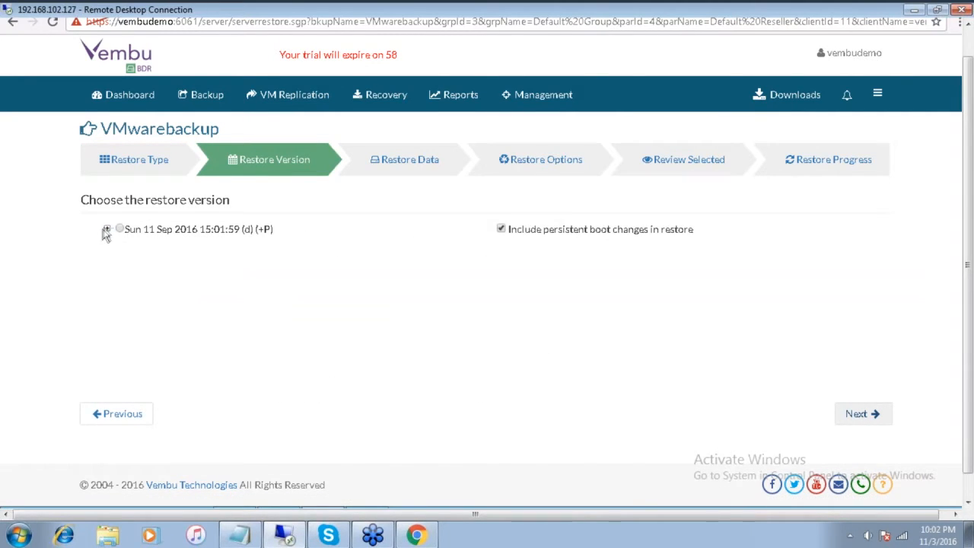
Choose the Sun 11 Sep 2016 11:57:23 restore version and the win7 VM as restore data, and proceed to the restore options.
click(107, 228)
click(123, 246)
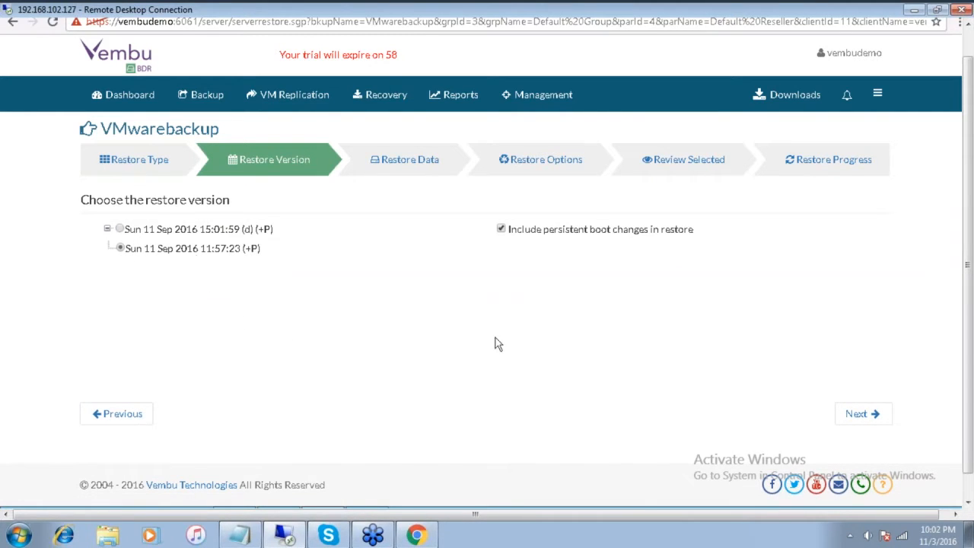
click(861, 413)
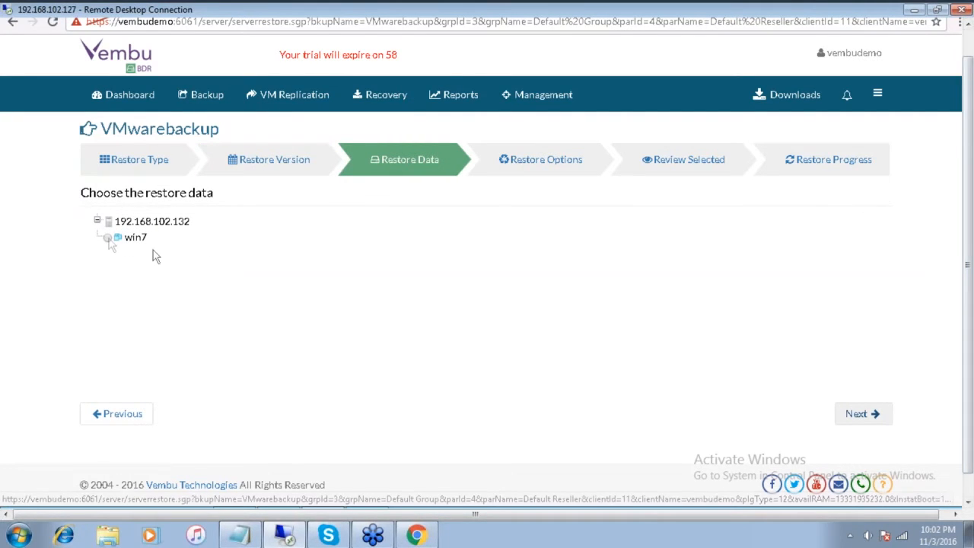
click(106, 238)
click(878, 418)
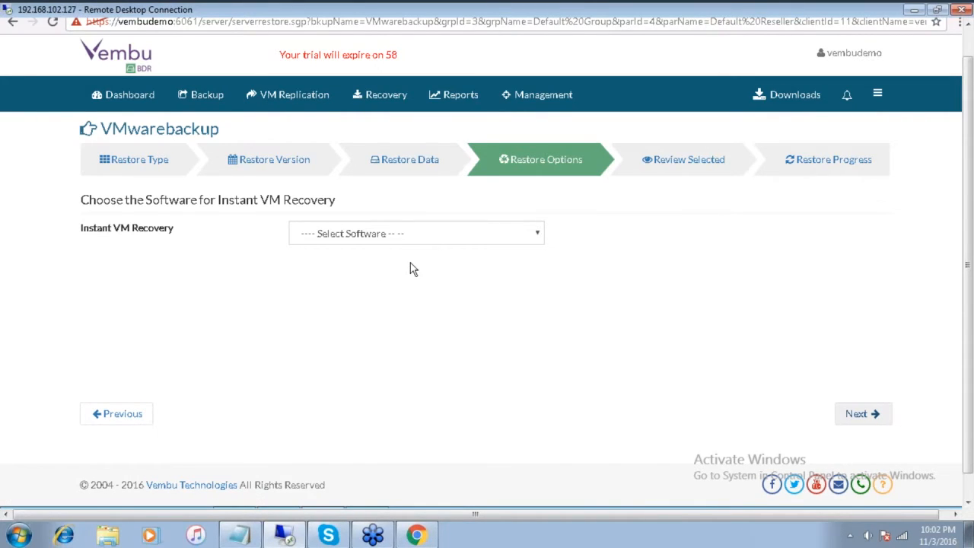
Select Hyper-V as the software for Instant VM Recovery.
click(536, 232)
click(463, 376)
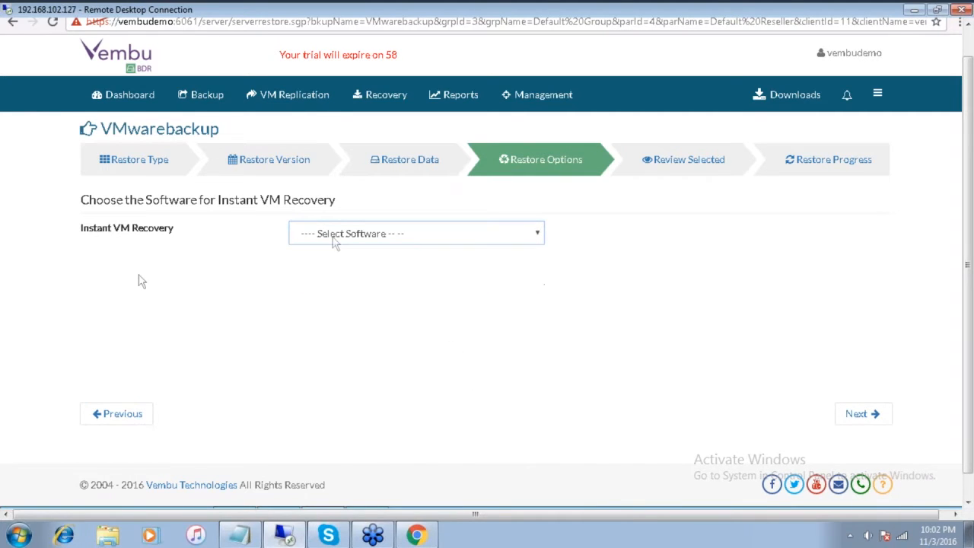
click(393, 239)
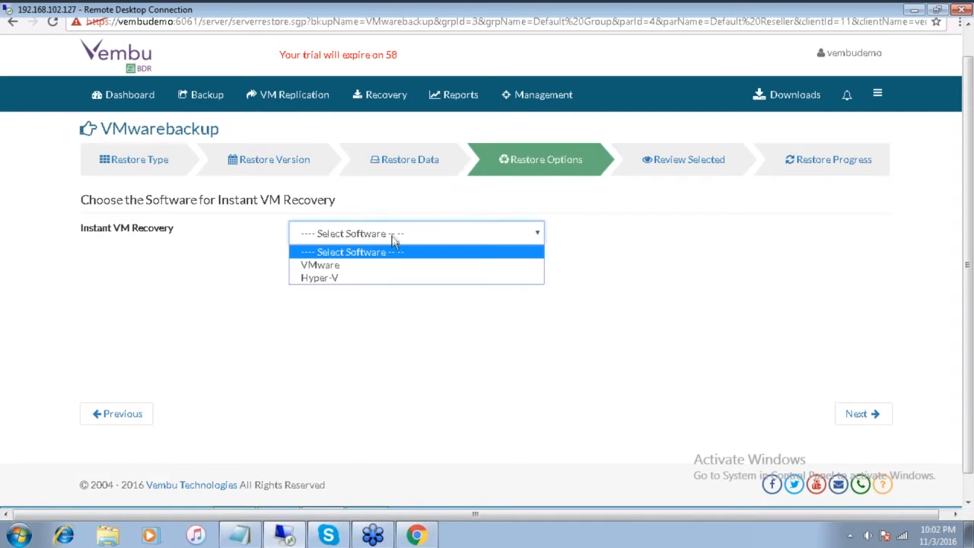
click(371, 278)
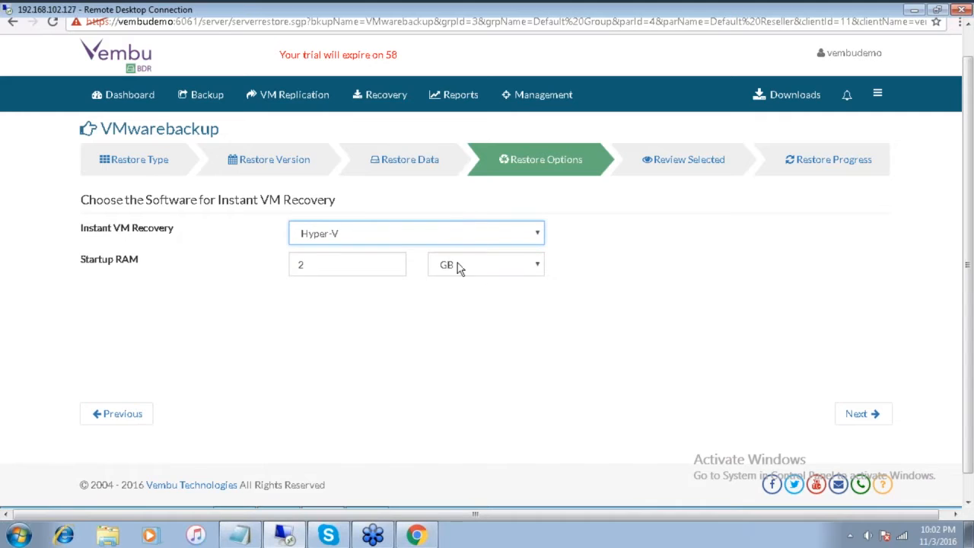
click(479, 235)
click(647, 274)
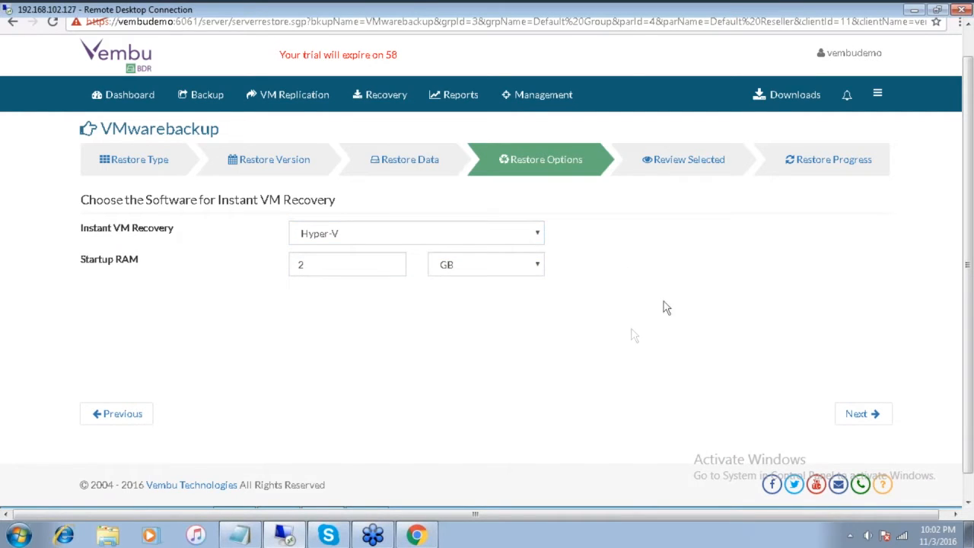
click(532, 244)
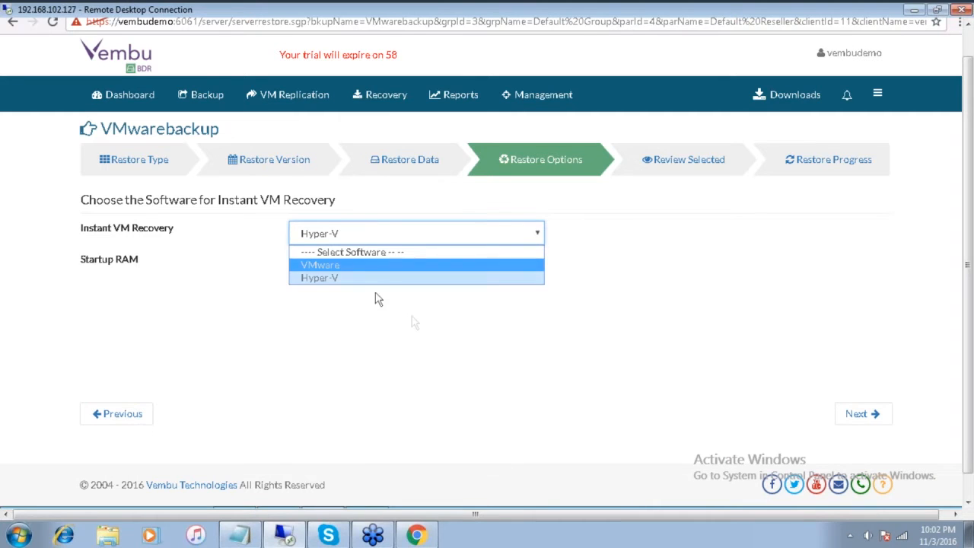
click(398, 231)
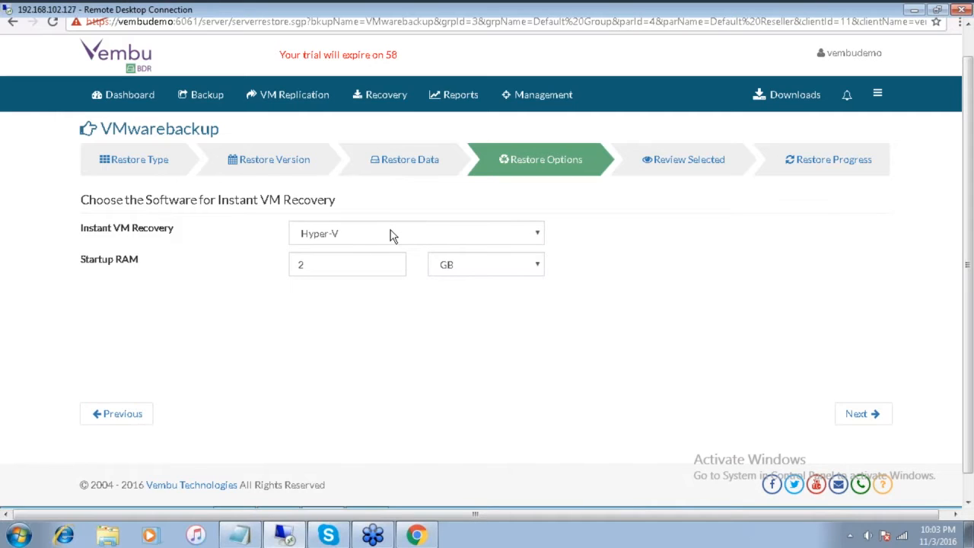
Keep Hyper-V as the Instant VM Recovery software, accept the reviewed restore configuration, and confirm the restore.
click(390, 234)
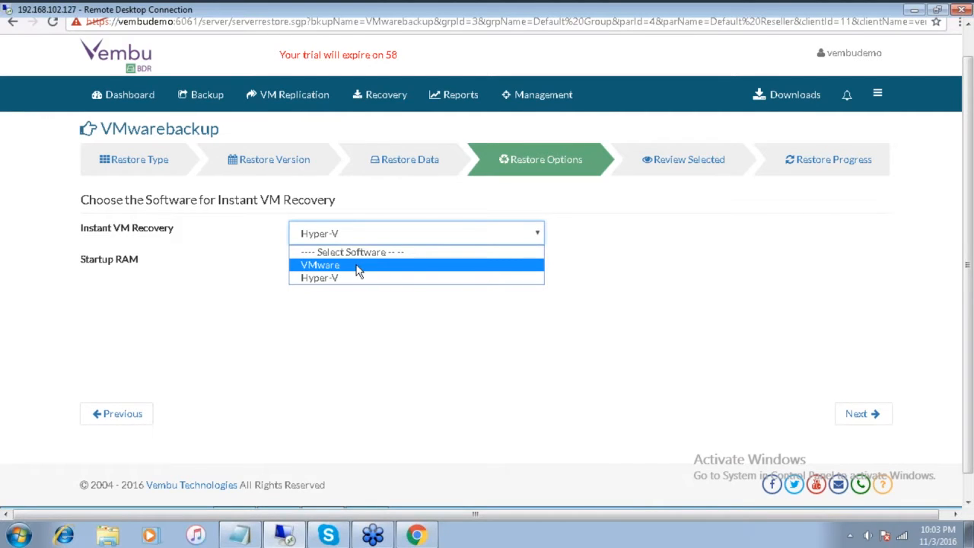
click(310, 383)
click(863, 414)
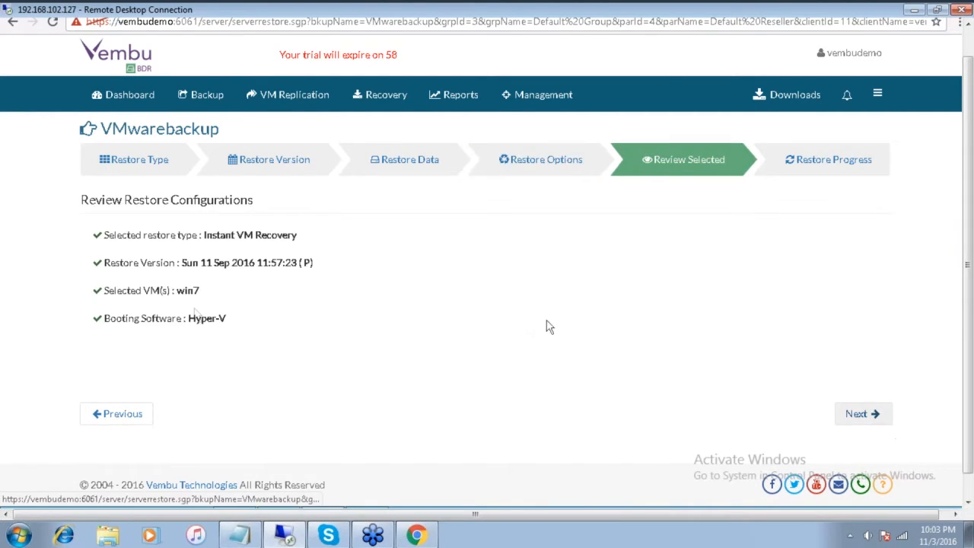
click(879, 414)
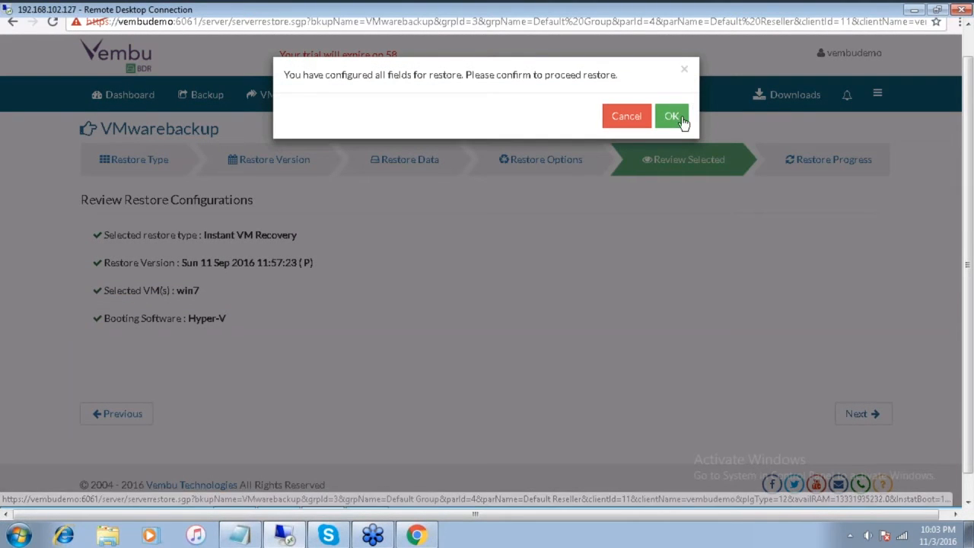
click(679, 119)
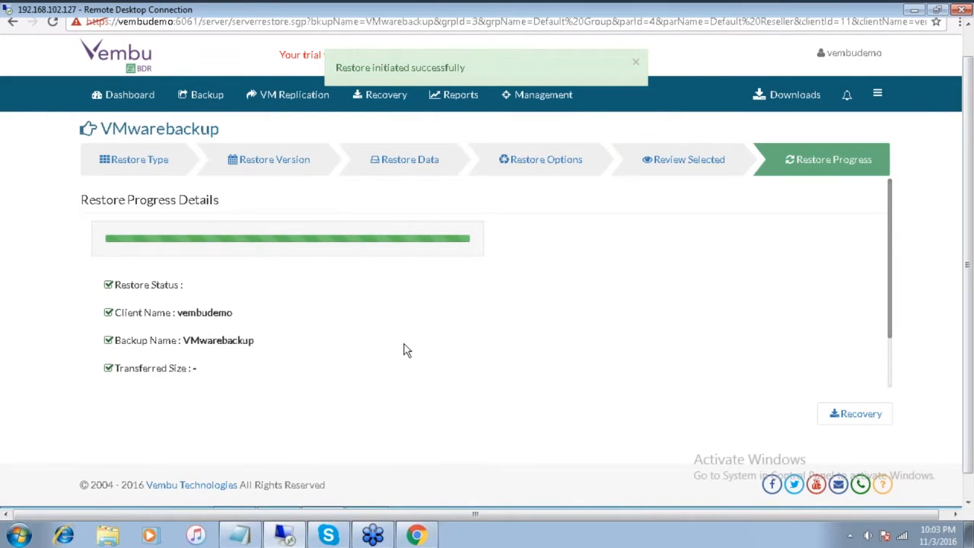
Switch to Hyper-V Manager and connect to the win7_VMwarebackup_20_11_2016_22_16 virtual machine, taking over the existing connection.
drag(969, 353, 972, 383)
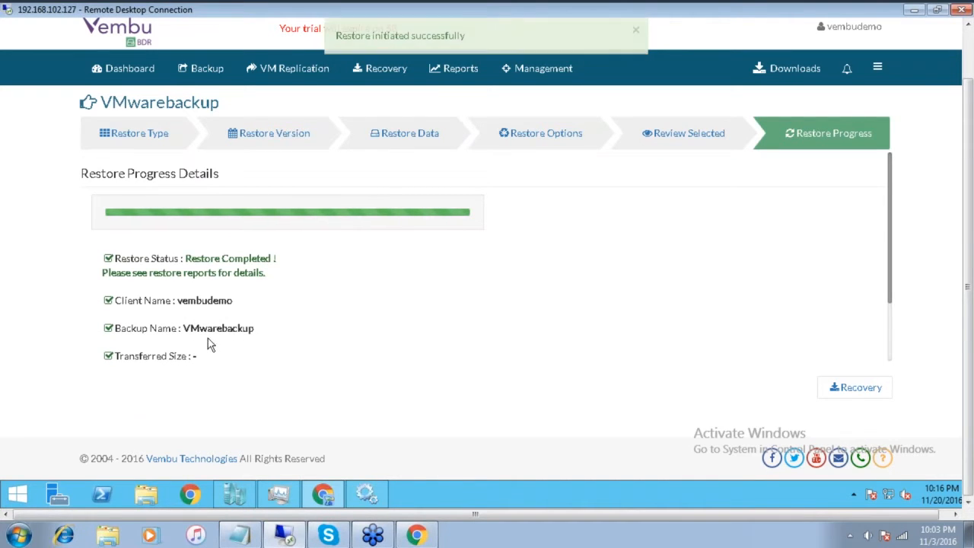
click(235, 496)
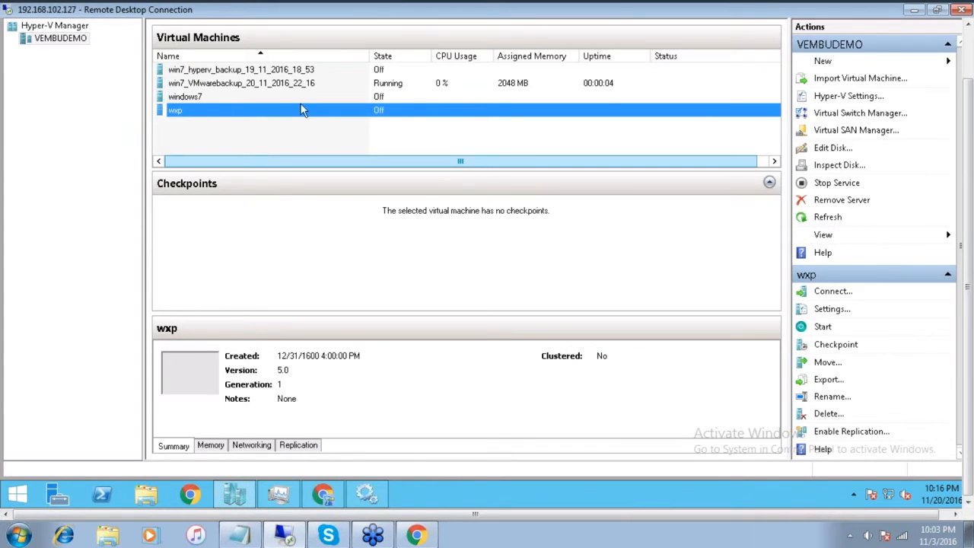
click(255, 85)
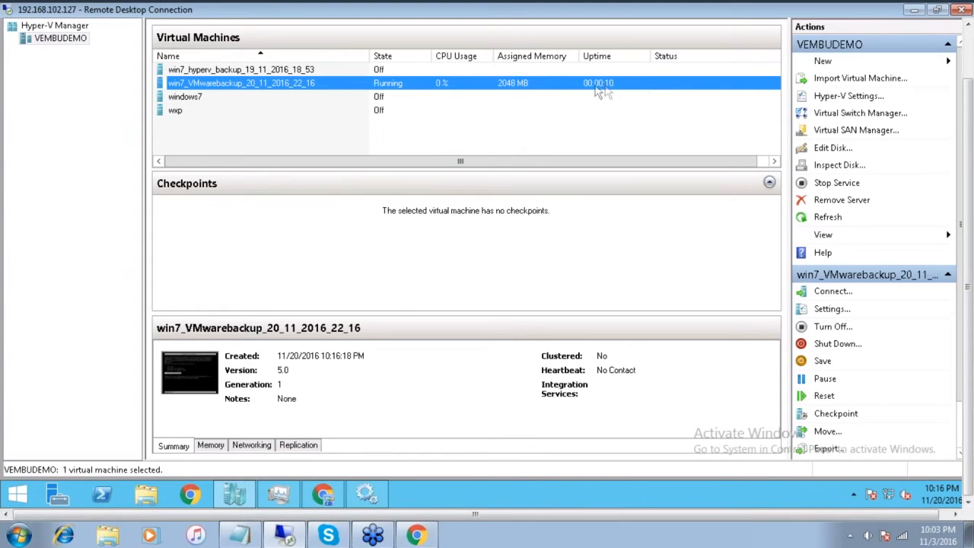
right_click(433, 90)
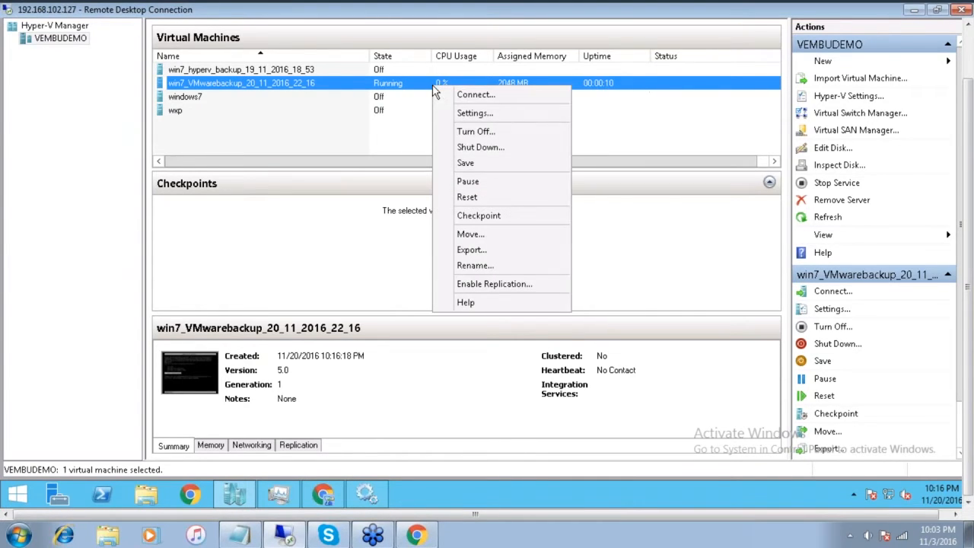
click(499, 101)
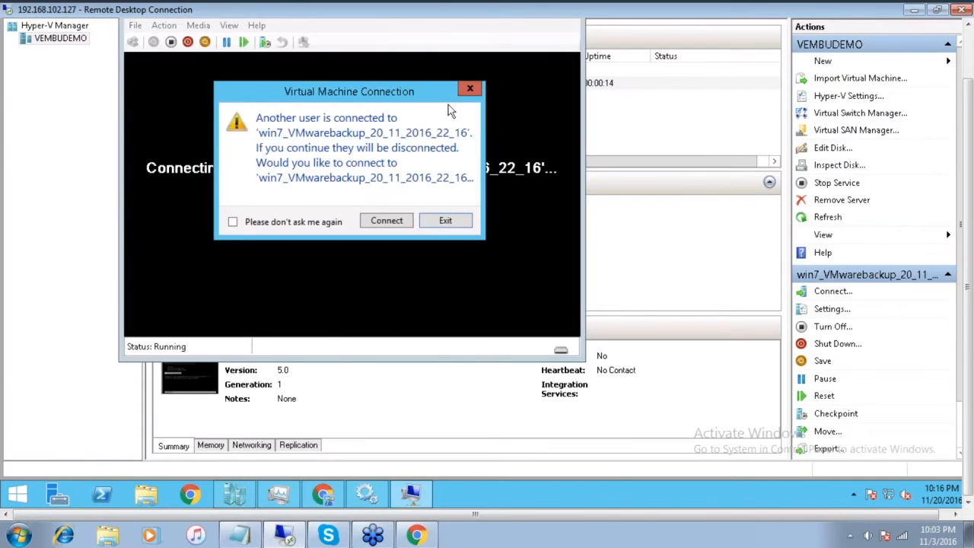
click(385, 221)
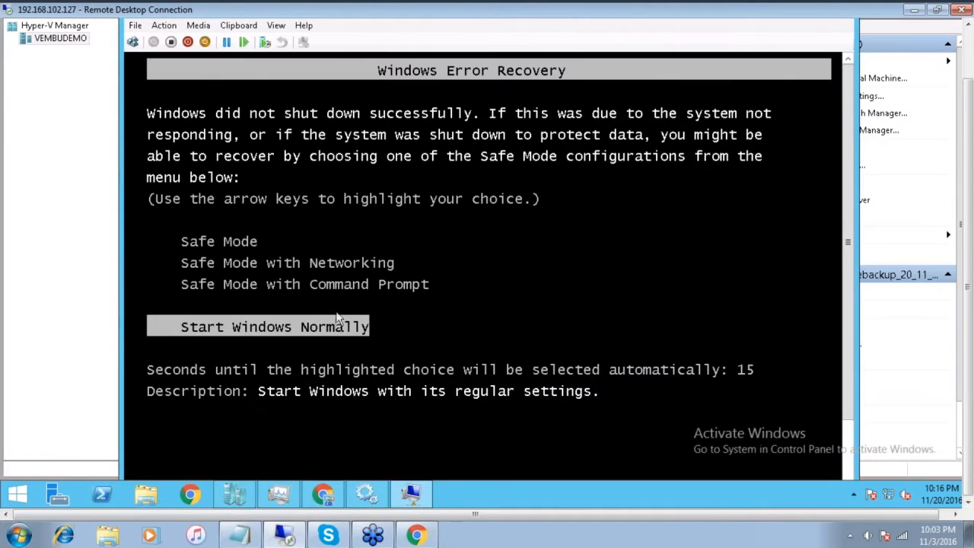
Start Windows normally in the recovered virtual machine and close its connection window.
key(Return)
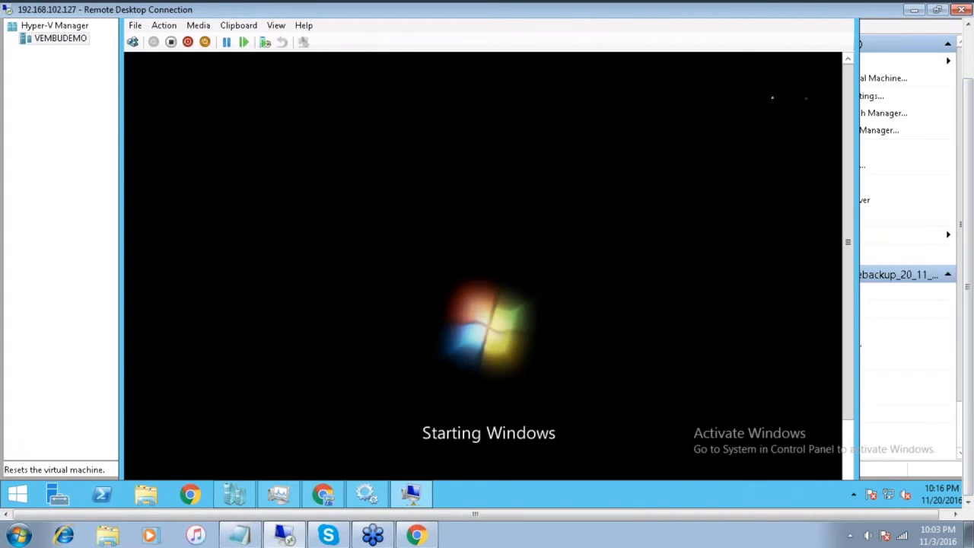
drag(968, 277, 968, 249)
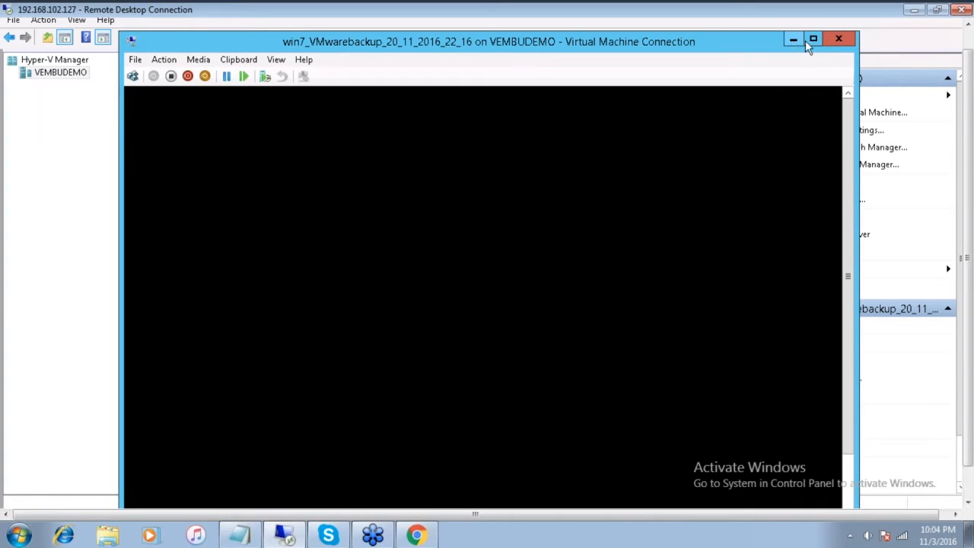
click(838, 39)
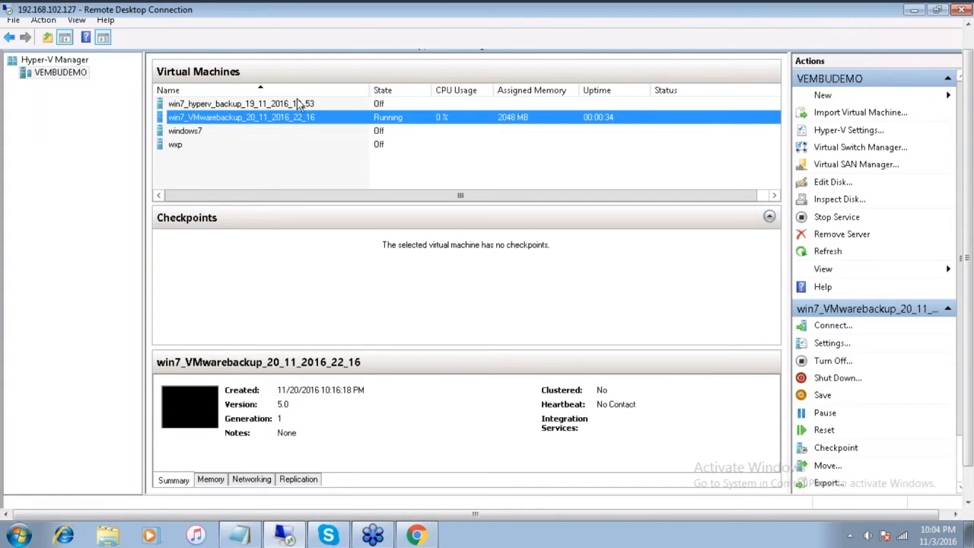
Turn off the win7_VMwarebackup_20_11_2016_22_16 virtual machine and minimize Hyper-V Manager to return to the Vembu BDR console.
drag(967, 374, 967, 406)
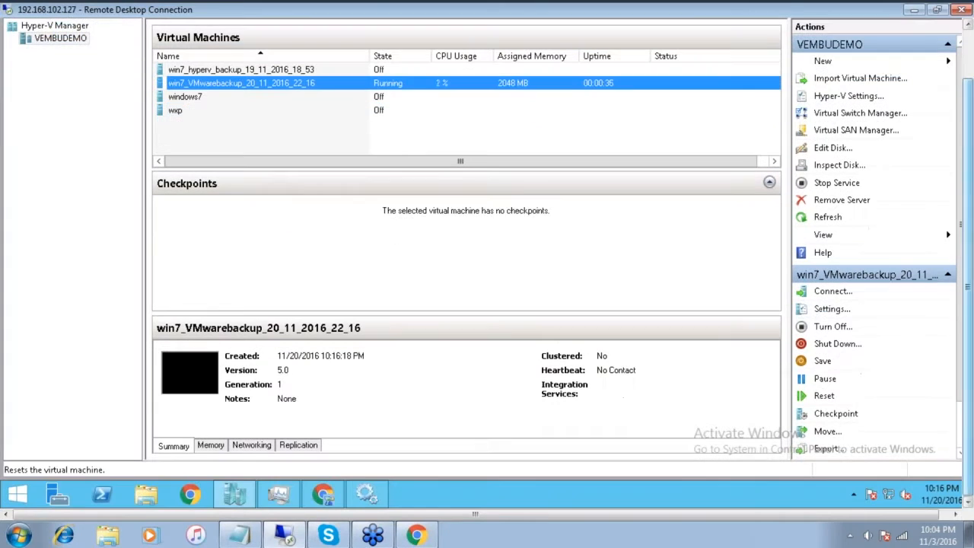
right_click(388, 84)
click(438, 134)
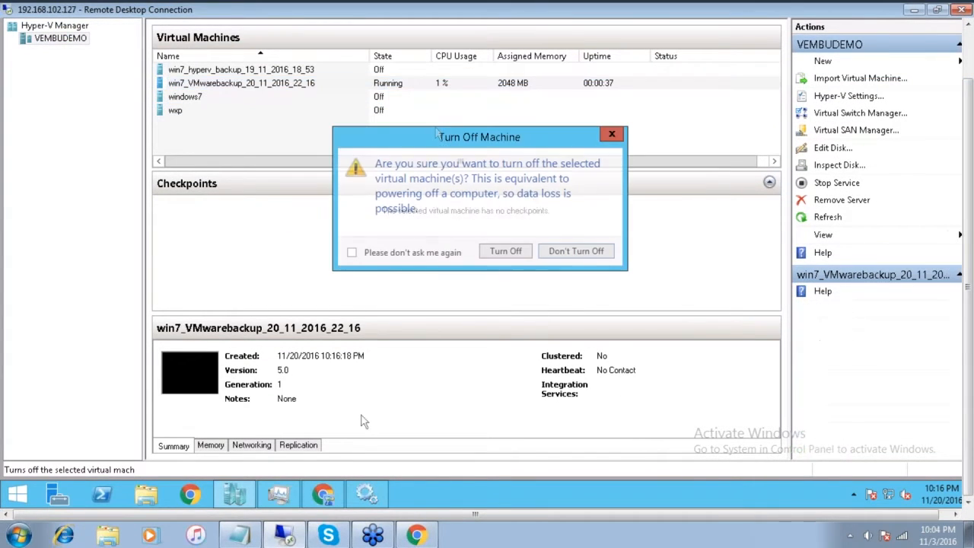
click(500, 251)
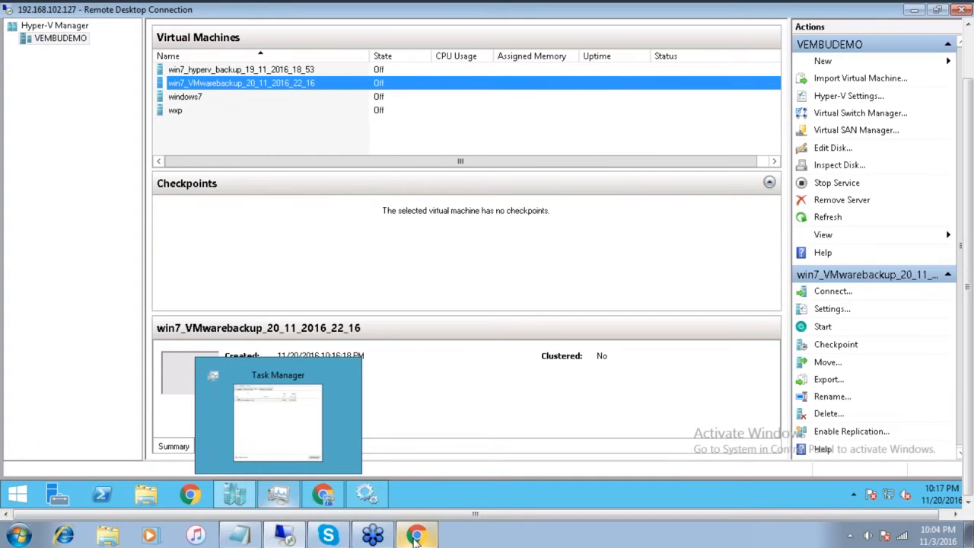
click(283, 536)
click(283, 536)
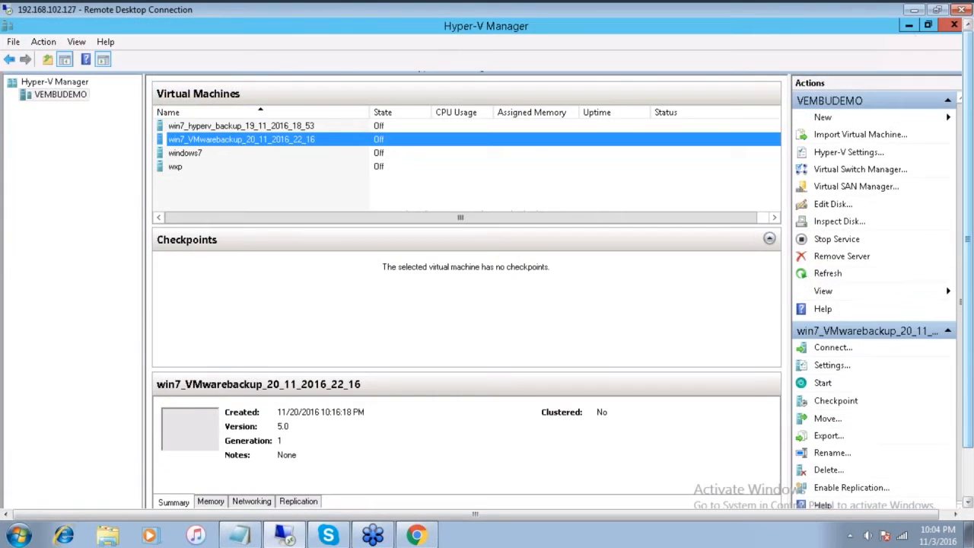
click(909, 26)
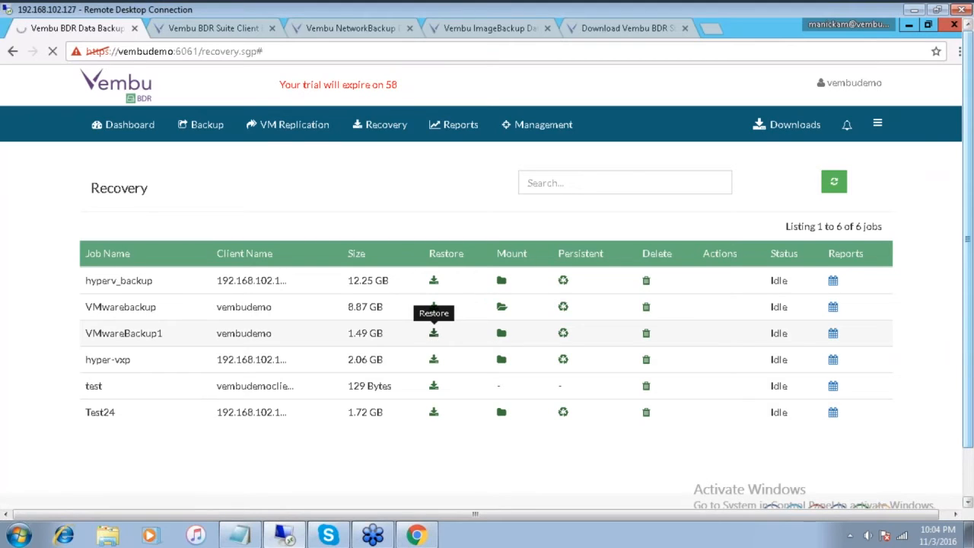
Set up a restore of the VMwareBackup1 job with Live Recovery to ESX(i) Server and Xp1 as the restore data.
click(434, 333)
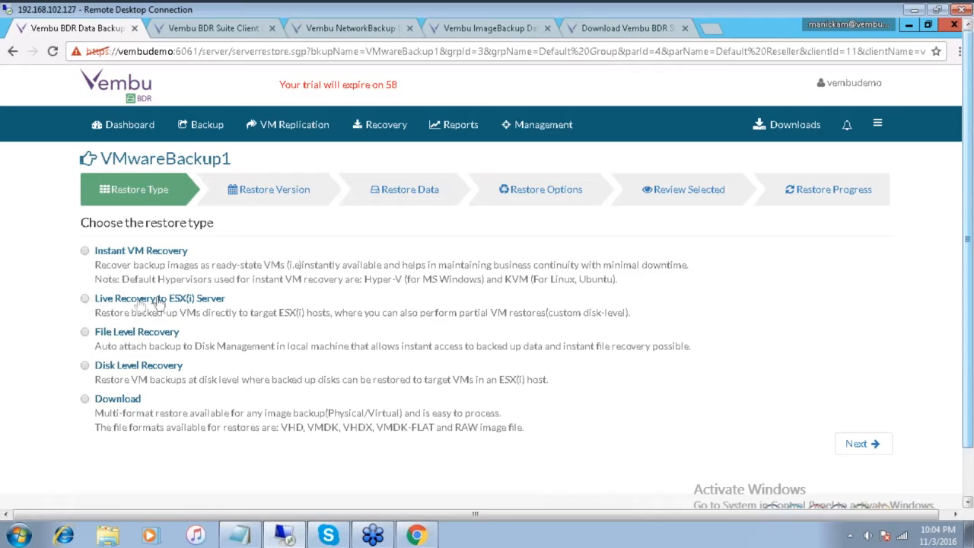
click(84, 300)
click(855, 446)
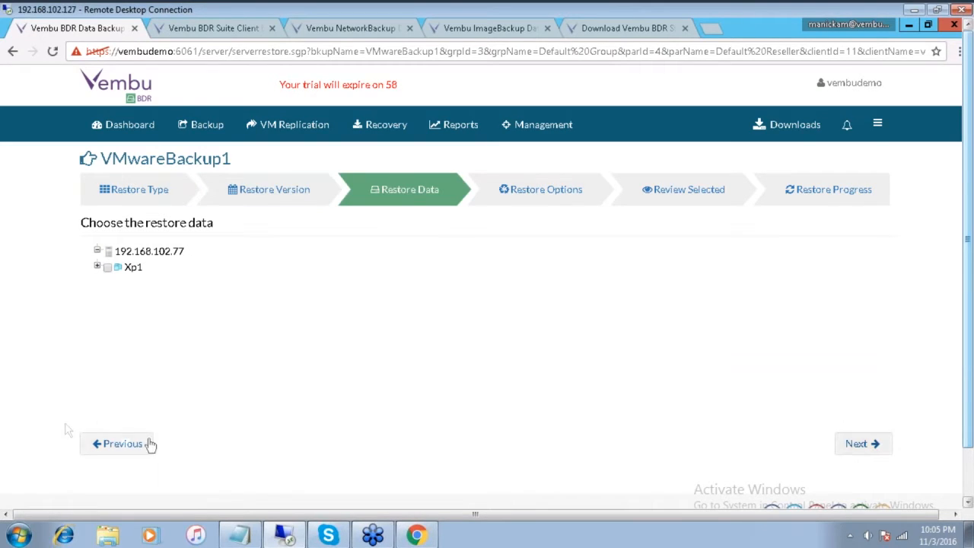
click(857, 440)
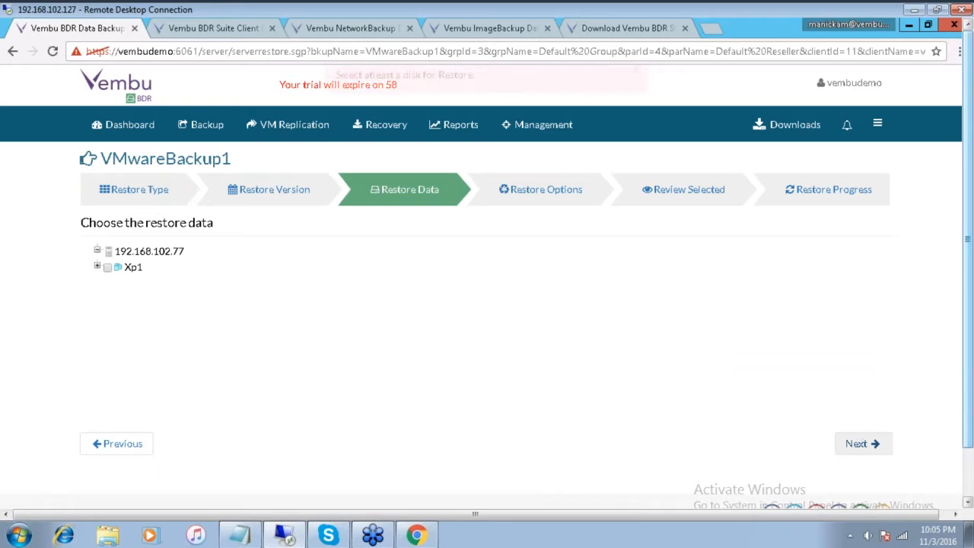
click(107, 267)
click(880, 447)
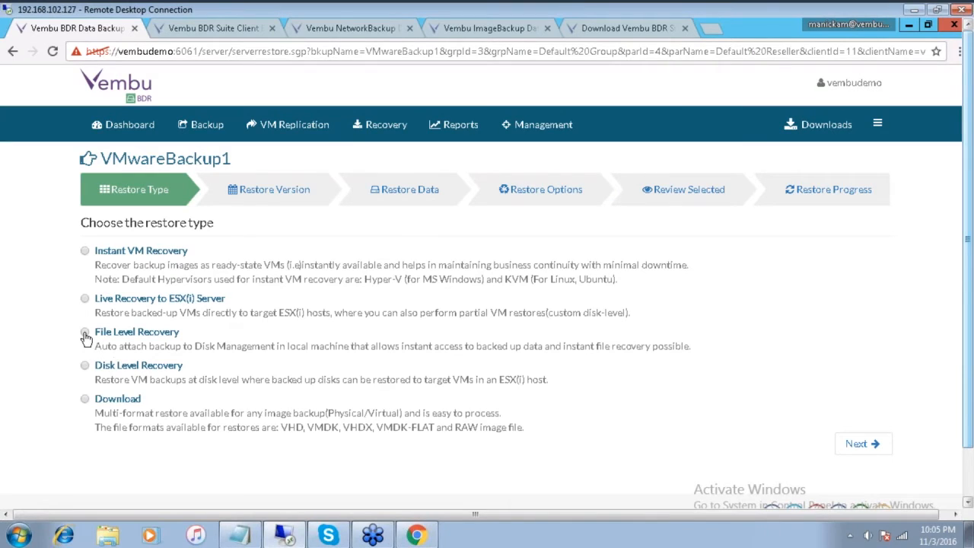
Choose File Level Recovery as the restore type, view its restore version options, and go back to the restore types.
click(85, 334)
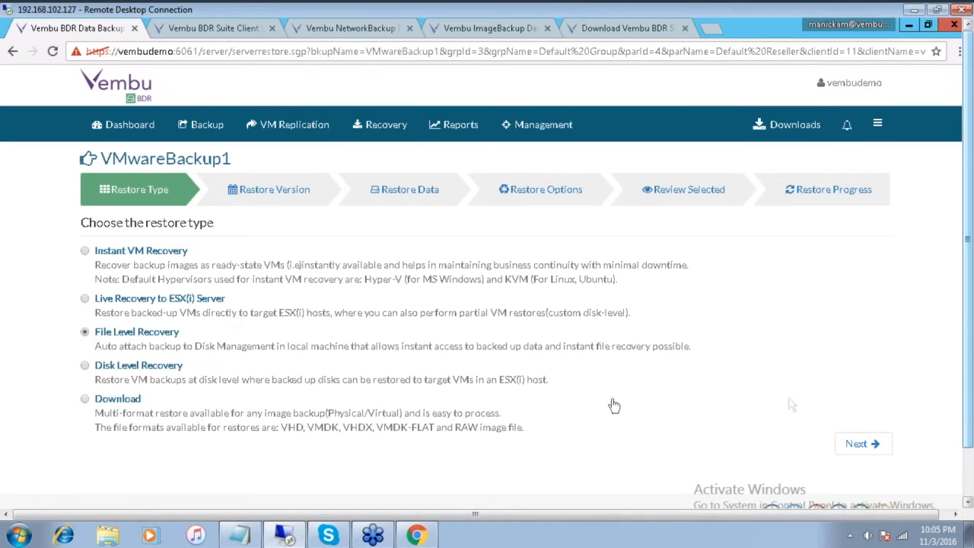
click(872, 445)
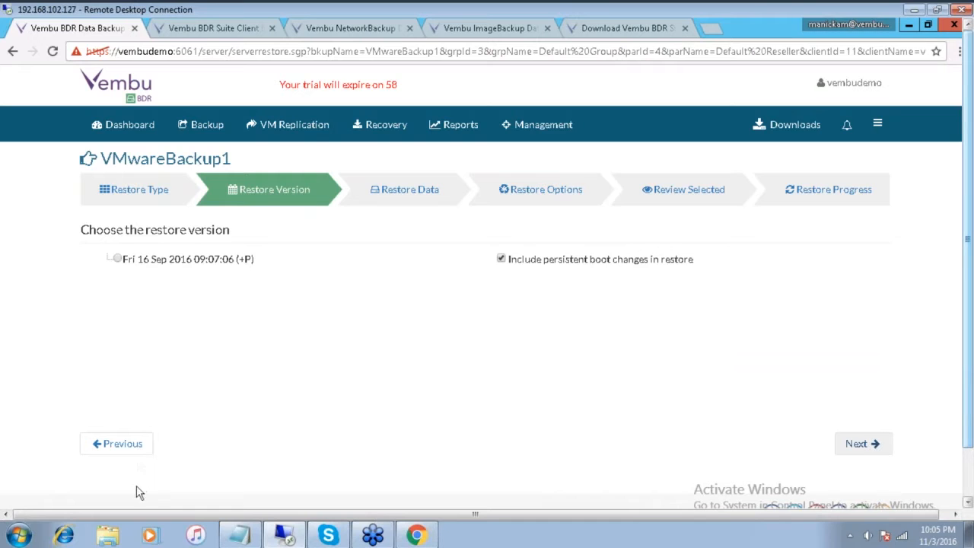
click(122, 445)
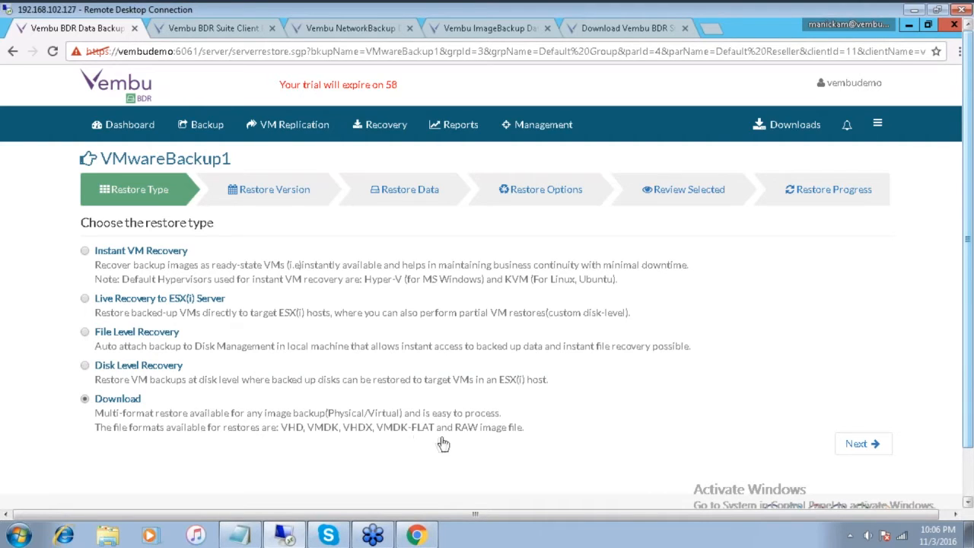
With Download as the restore type, choose the Fri 16 Sep 2016 09:07:06 version and Xp1 as restore data, and proceed to restore options.
click(850, 446)
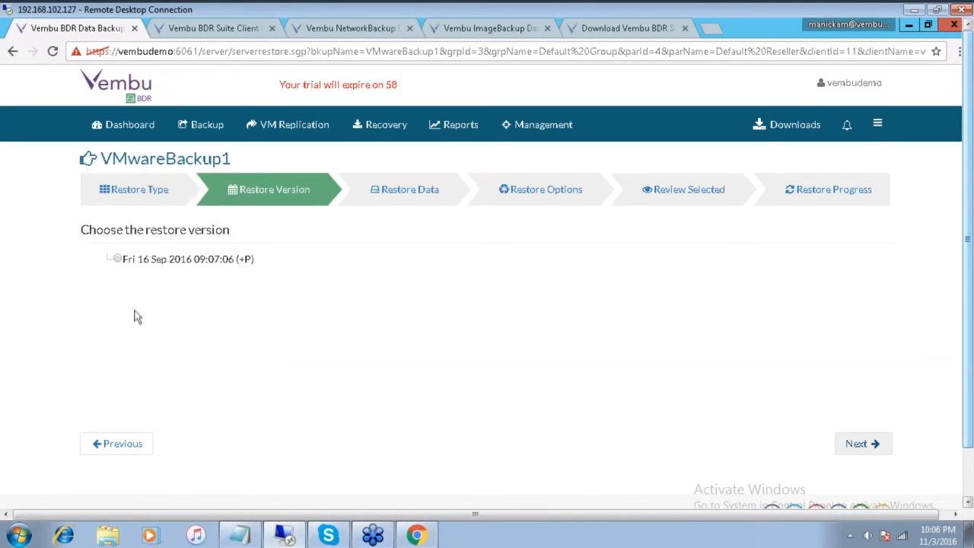
click(116, 260)
click(865, 445)
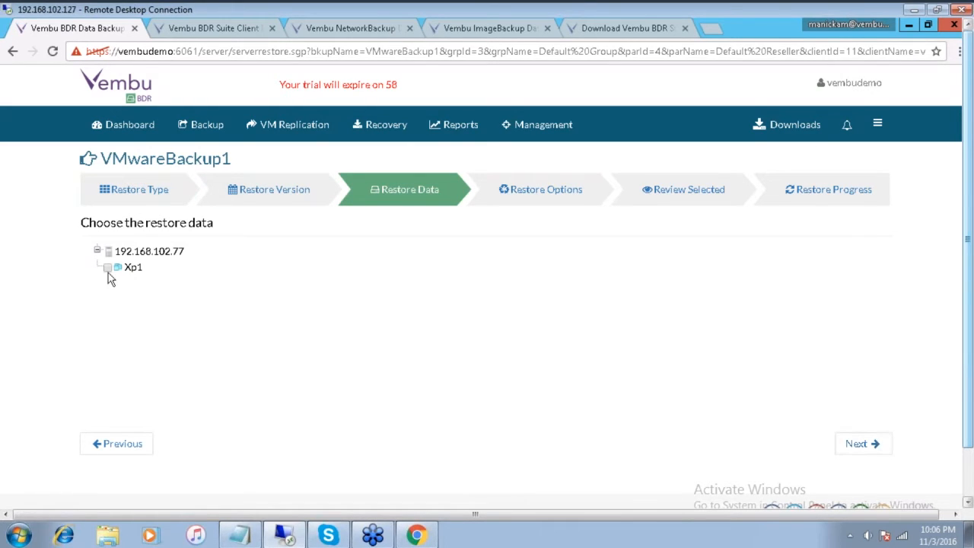
click(862, 443)
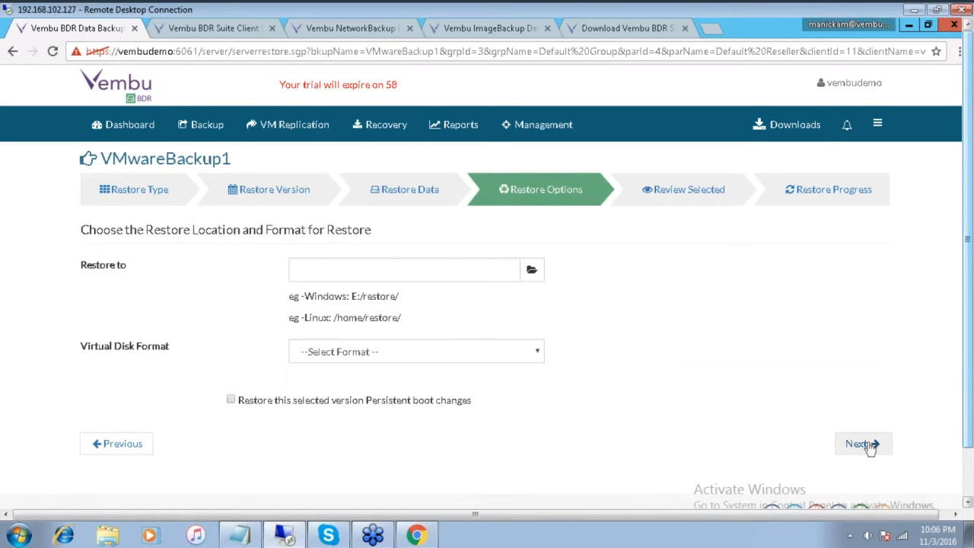
Set the restore location to E:/ and the virtual disk format to VHD, and view the other available formats.
click(533, 271)
click(277, 300)
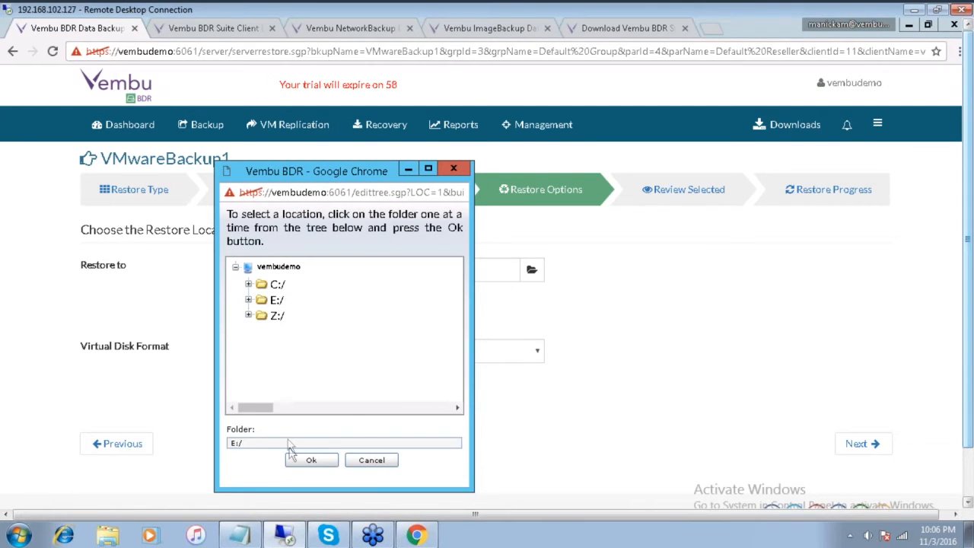
click(308, 460)
click(412, 352)
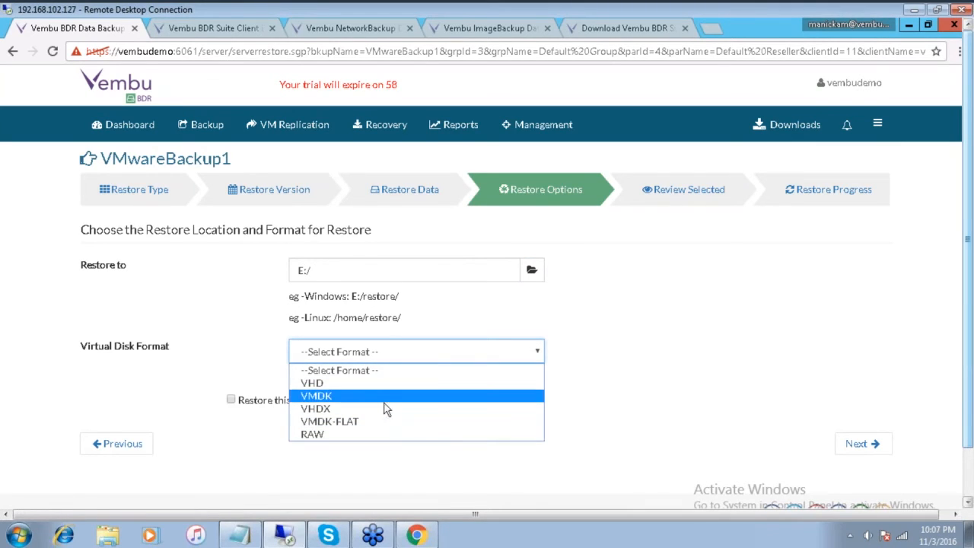
click(341, 384)
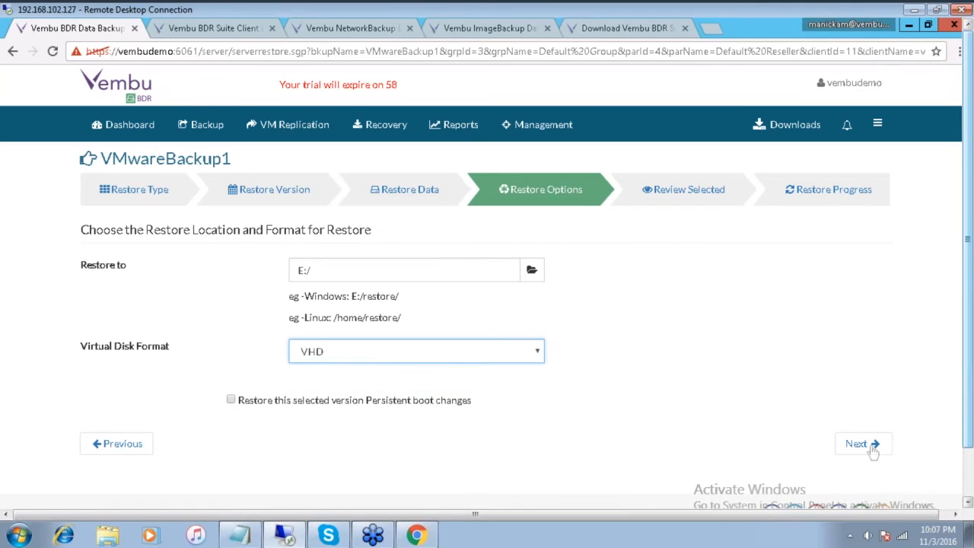
click(384, 358)
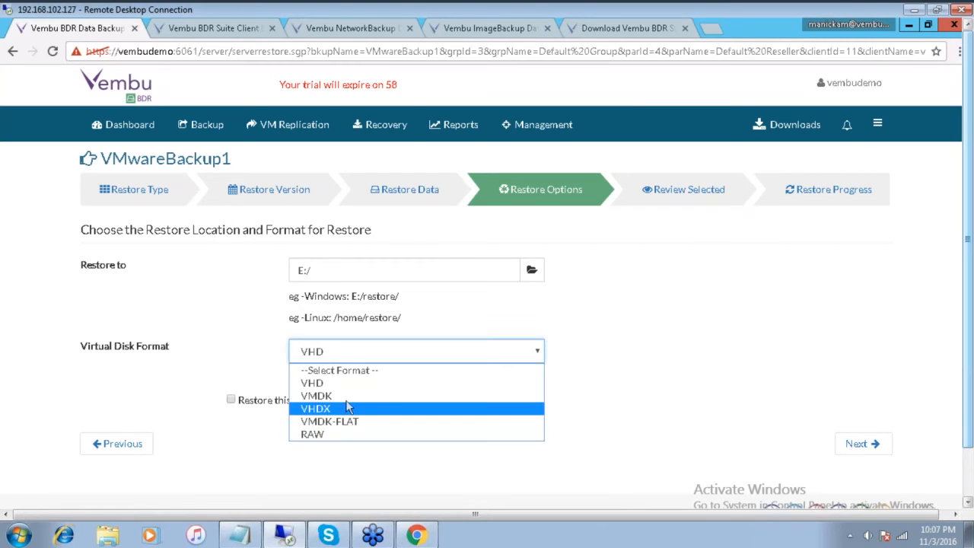
Leave the restore setup for the Recovery job list and view the available Reports and Management options.
click(380, 124)
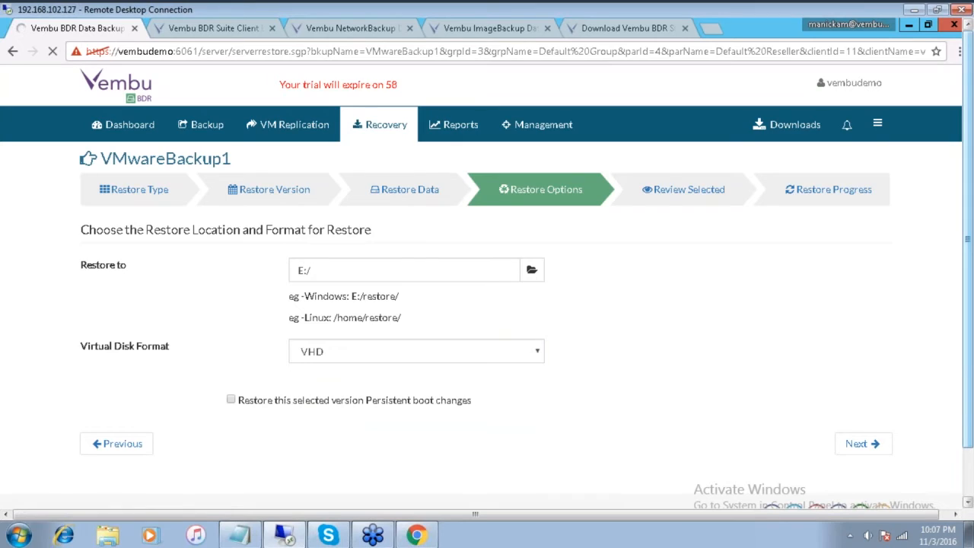
click(459, 128)
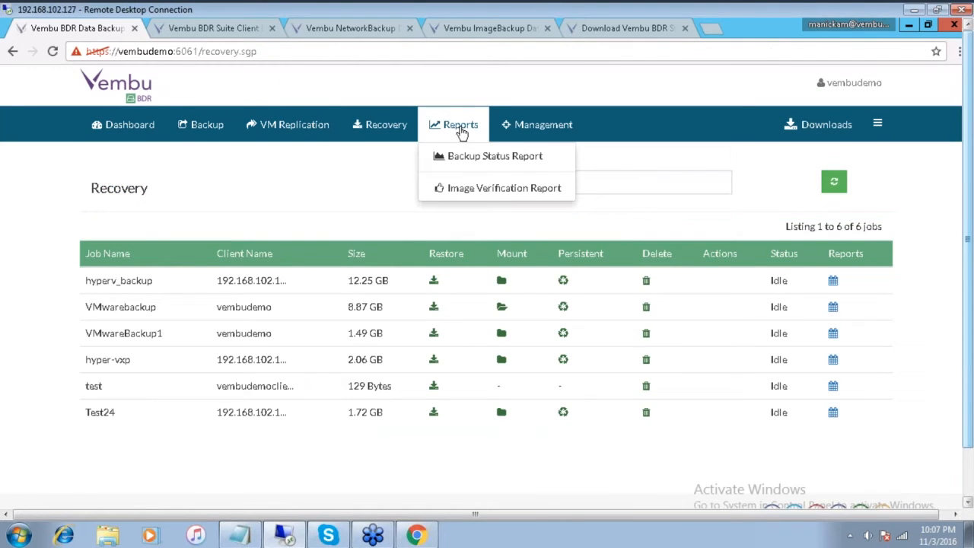
click(563, 128)
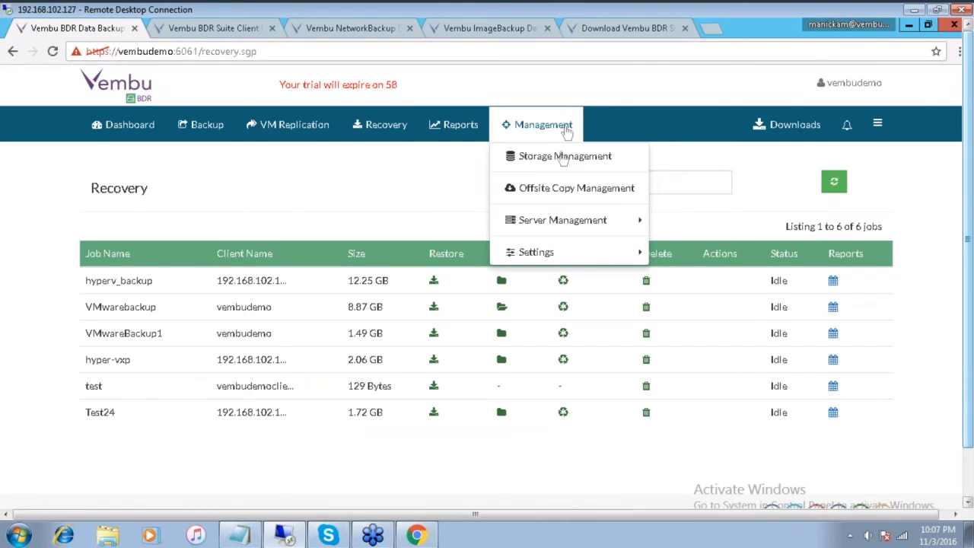
View the storage volumes and the Offsite Copy settings with the status enabled and My own Data Center as the mode, leaving without saving.
click(560, 159)
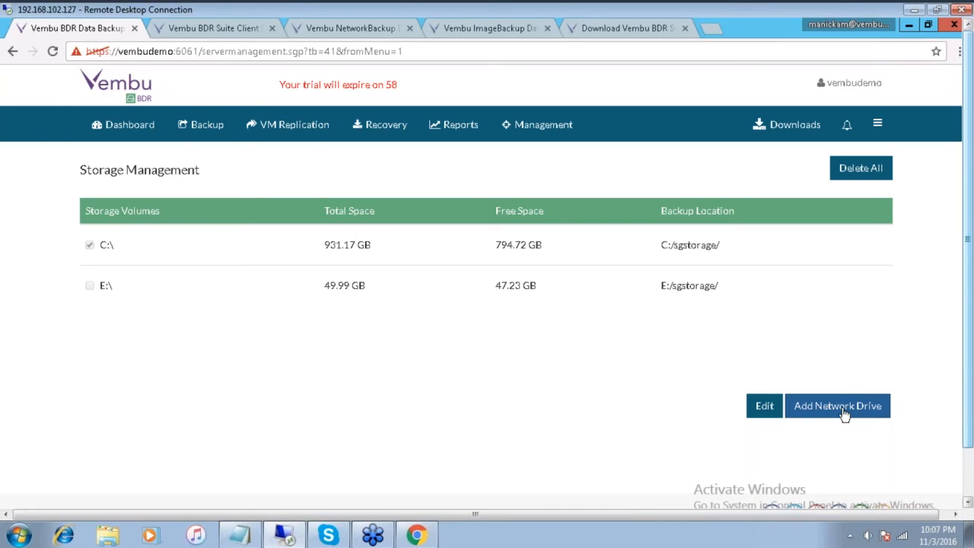
mouse_move(543, 125)
click(583, 193)
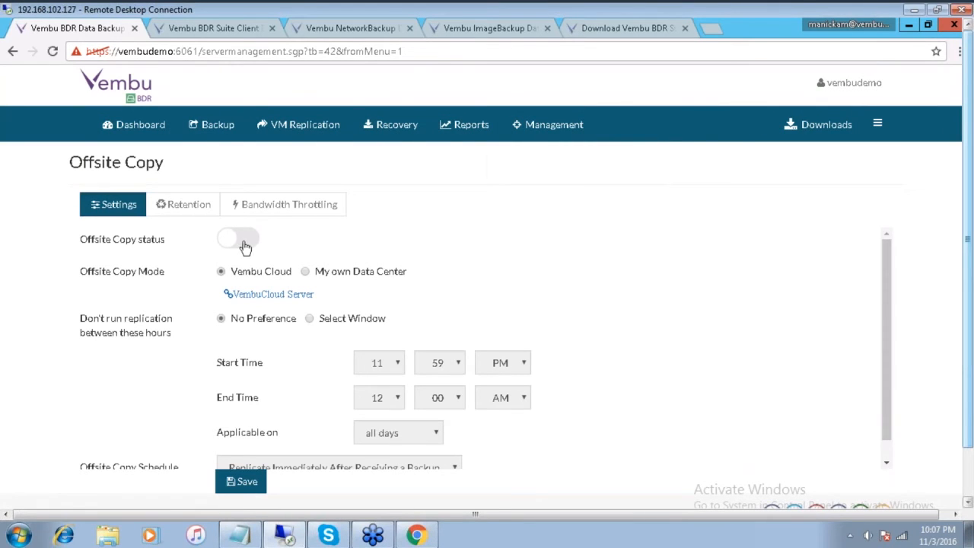
click(242, 242)
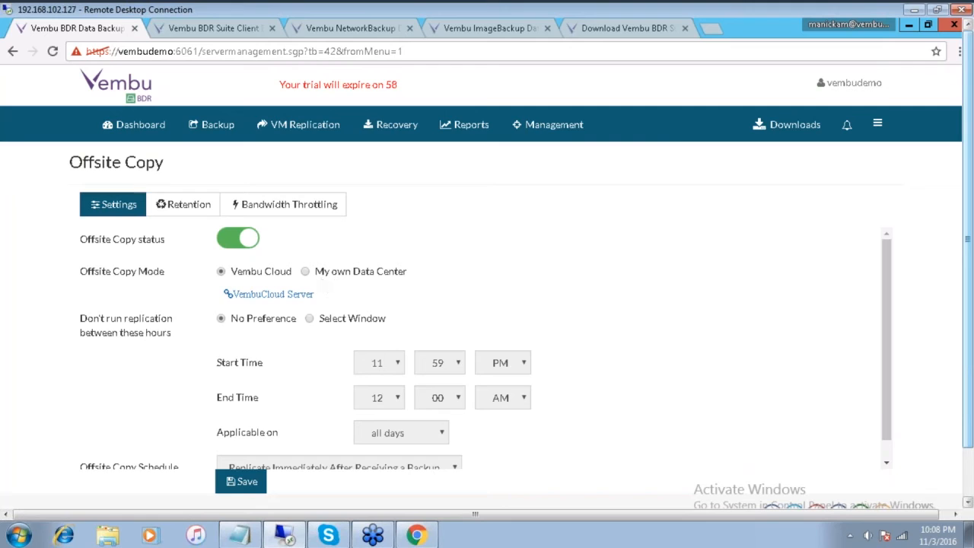
click(306, 272)
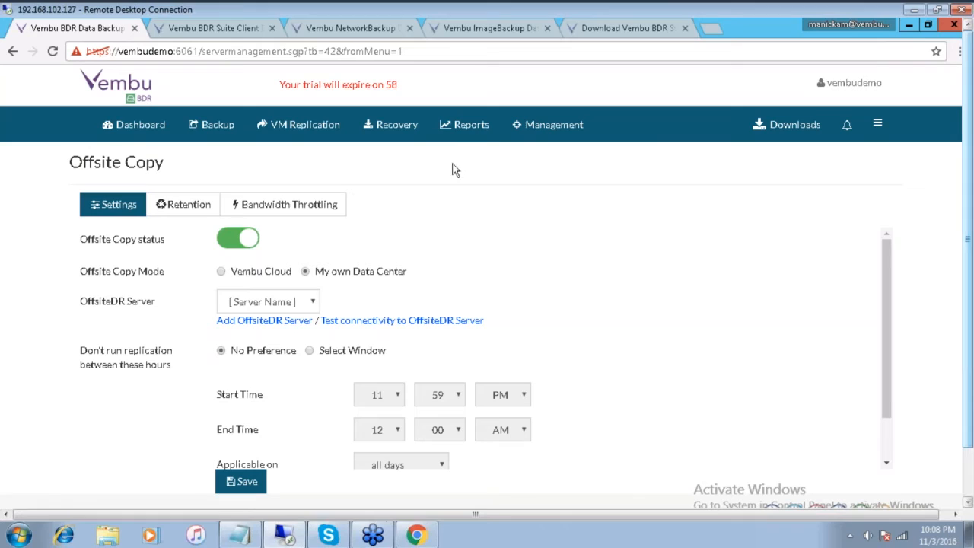
click(457, 132)
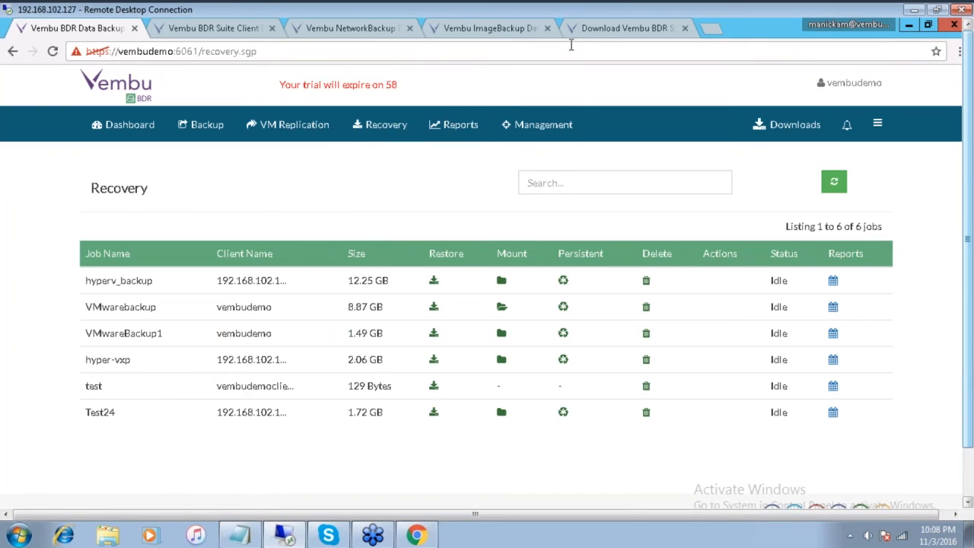
click(437, 125)
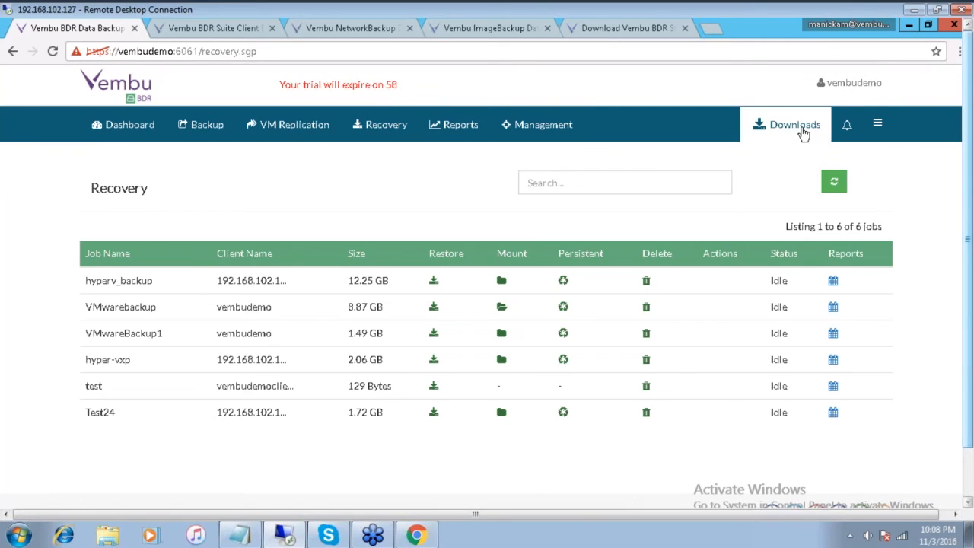
View the NetworkBackup and ImageBackup client consoles, and open the builds download page from the BDR console before returning to it.
click(342, 30)
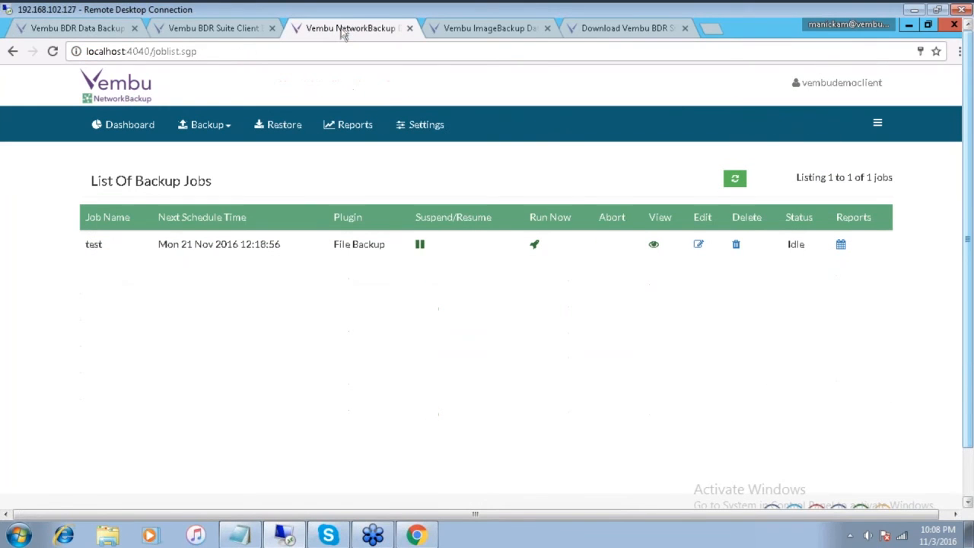
click(476, 28)
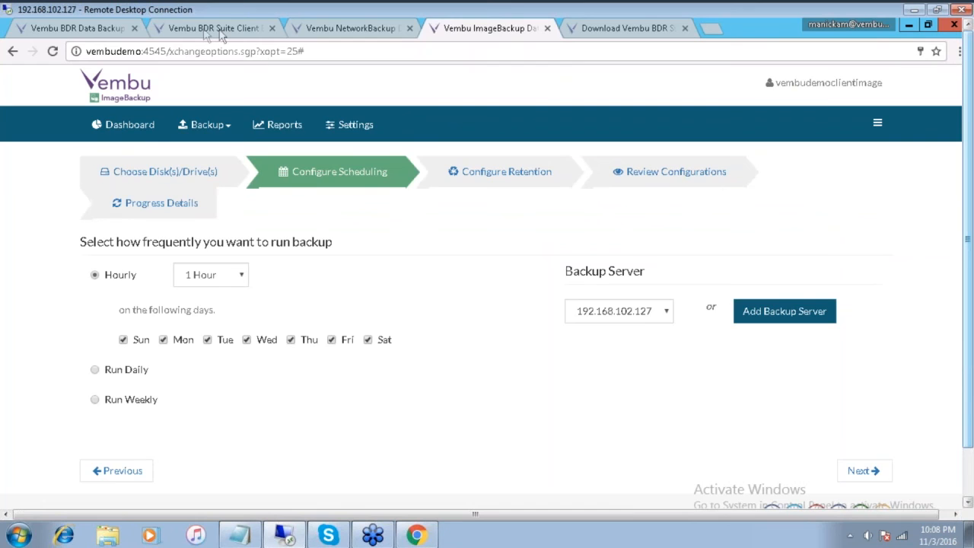
click(104, 29)
click(802, 131)
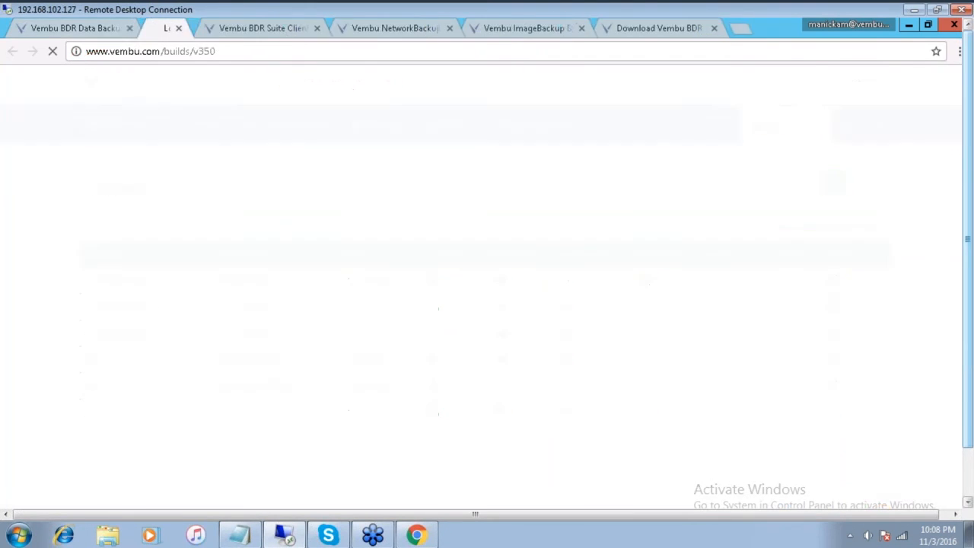
click(80, 27)
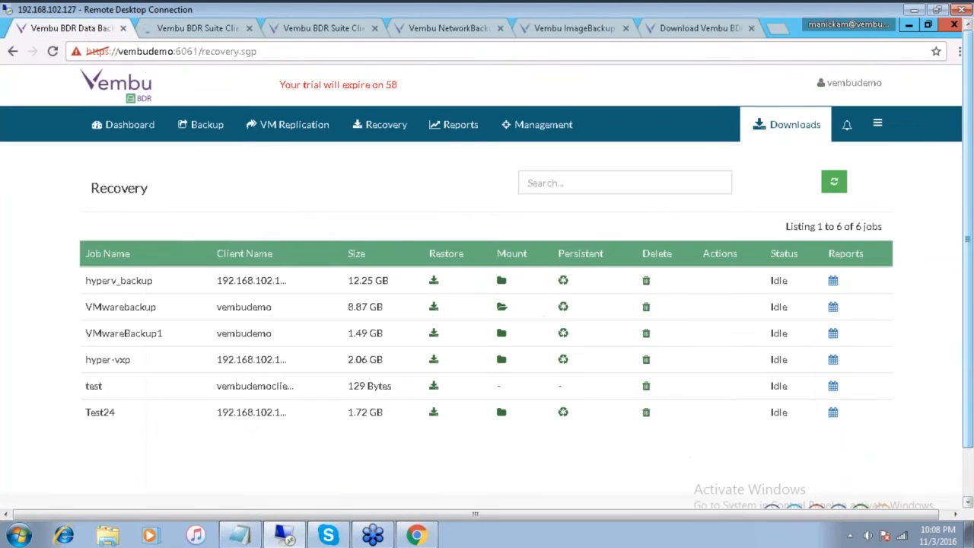